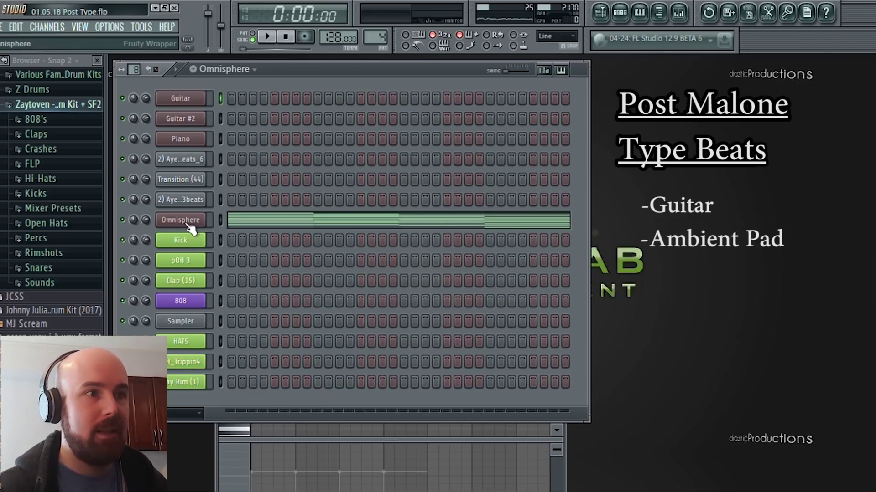
Inspect the Omnisphere chord notes in a maximized piano roll and play the progression through once.
left_click(186, 223)
left_click(233, 228)
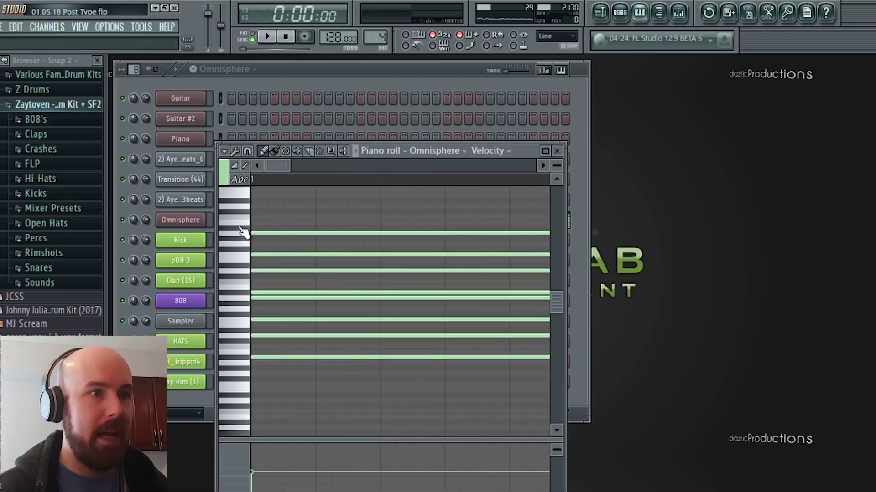
left_click(552, 153)
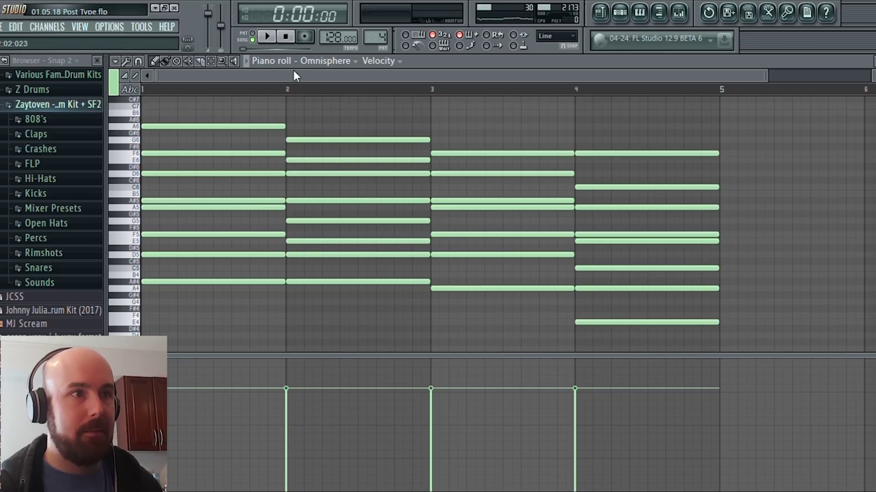
left_click(272, 40)
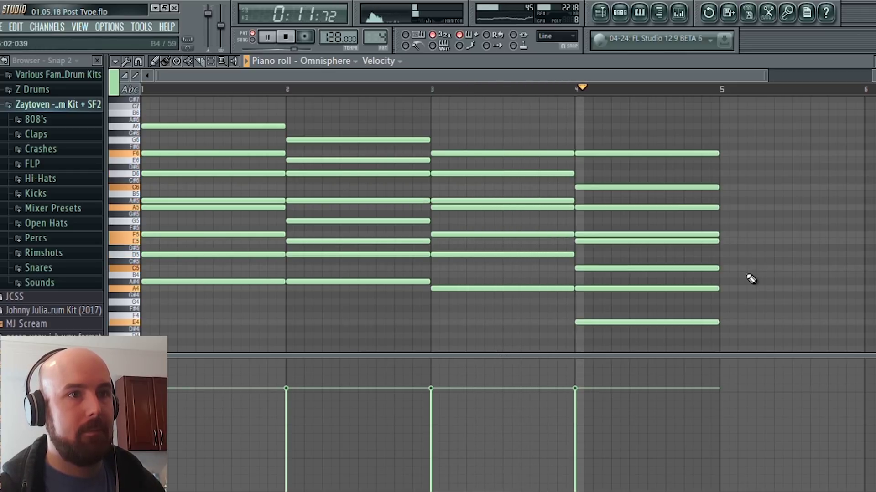
left_click(285, 37)
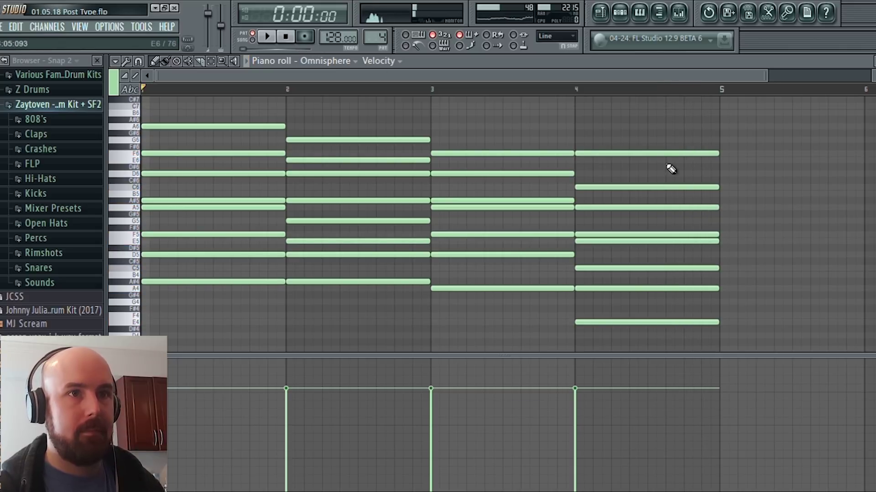
left_click(874, 61)
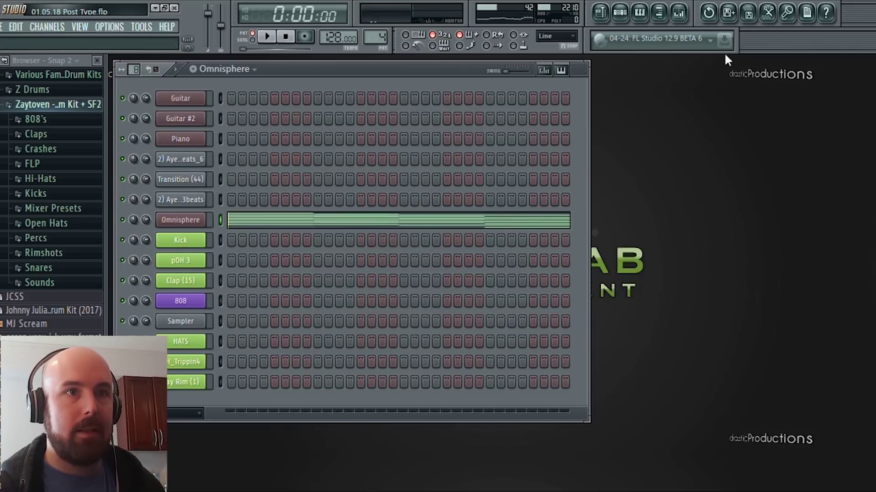
Zoom in on the start of the playlist arrangement and play the opening pads in song mode.
left_click(601, 12)
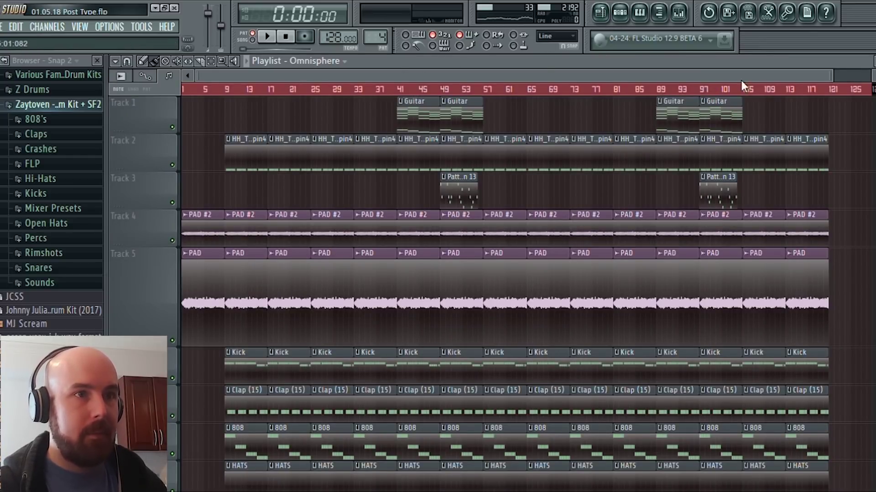
left_click_drag(832, 76, 385, 89)
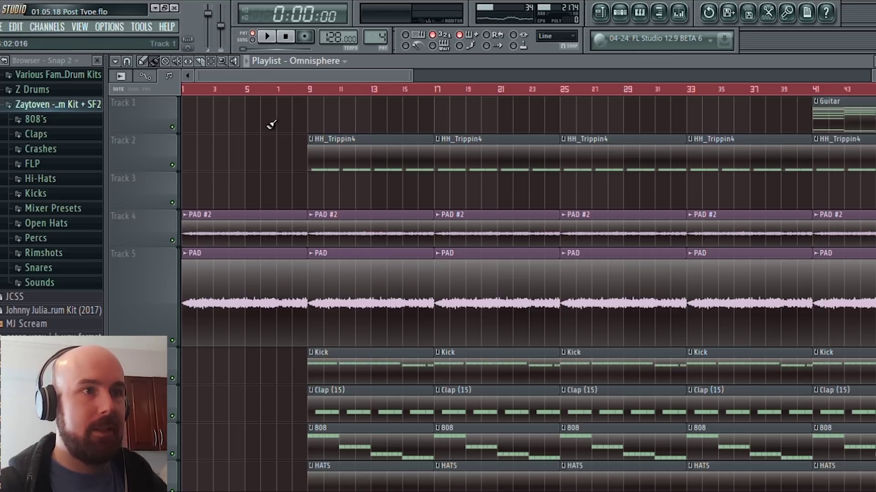
left_click(255, 41)
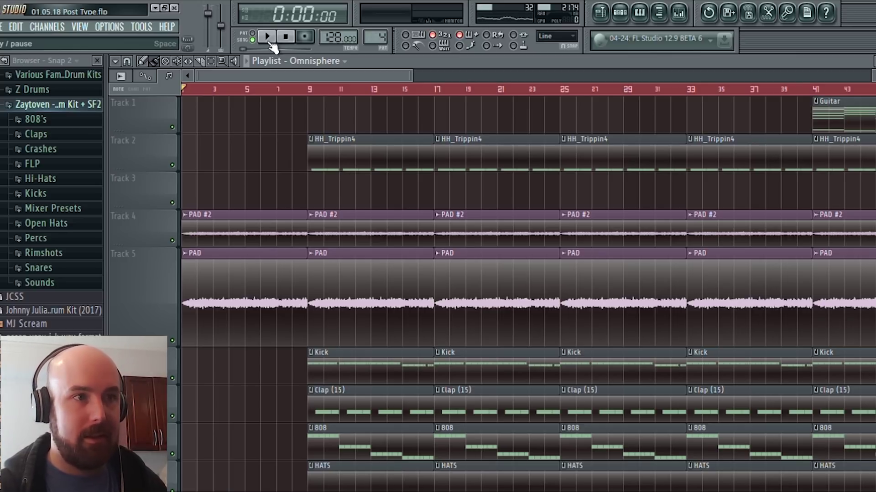
left_click(270, 41)
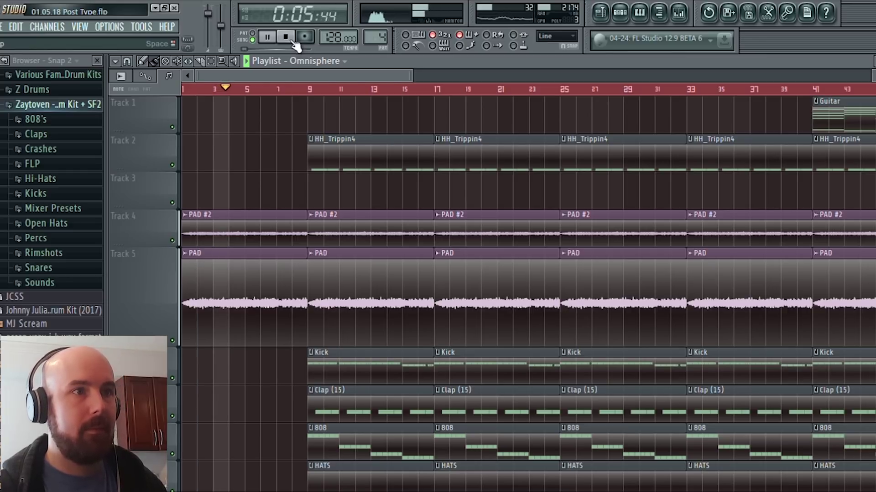
left_click(286, 36)
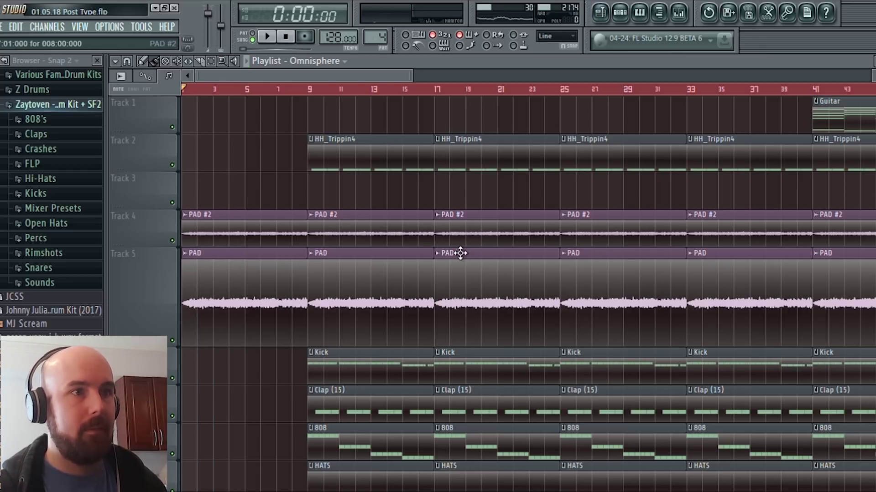
Inspect the HH_Trippin4 pattern's notes in the piano roll, audition them in pattern mode, and return to the playlist.
double_click(355, 157)
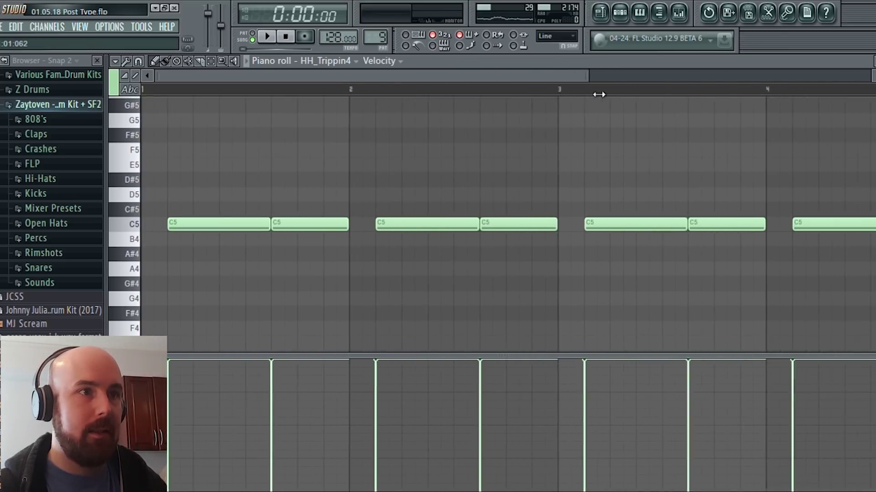
left_click(269, 39)
left_click(269, 39)
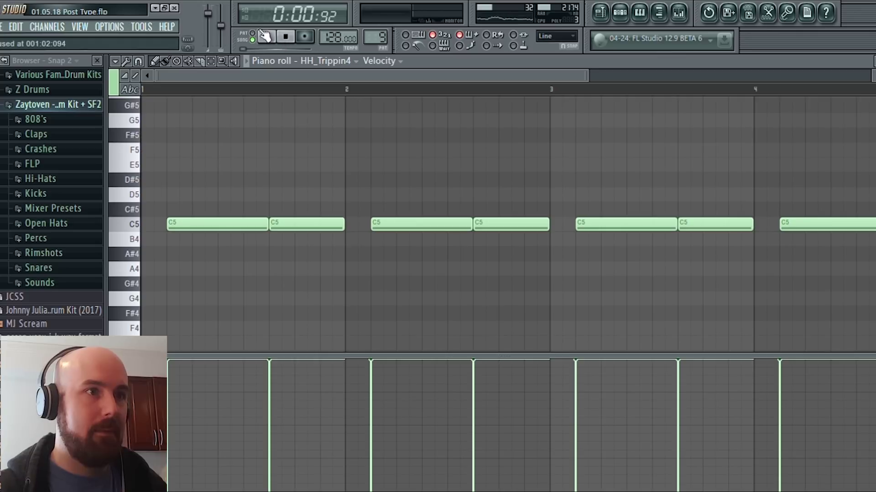
left_click(253, 40)
left_click(267, 37)
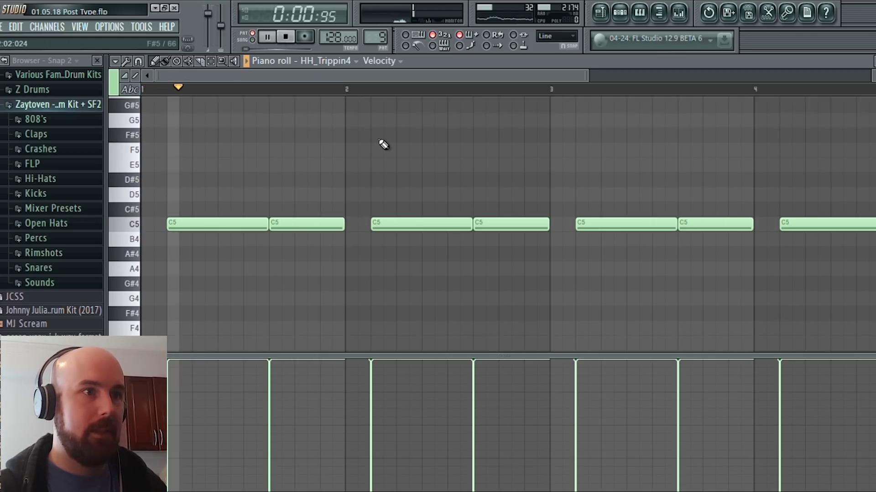
left_click(286, 38)
key("F6")
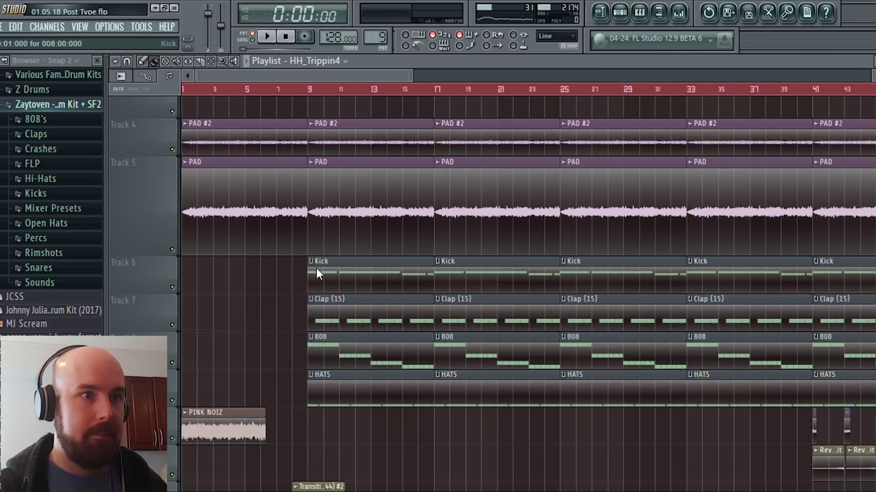
Play the Kick pattern in the piano roll with all of its notes in view, and return to the playlist.
double_click(317, 273)
left_click(265, 40)
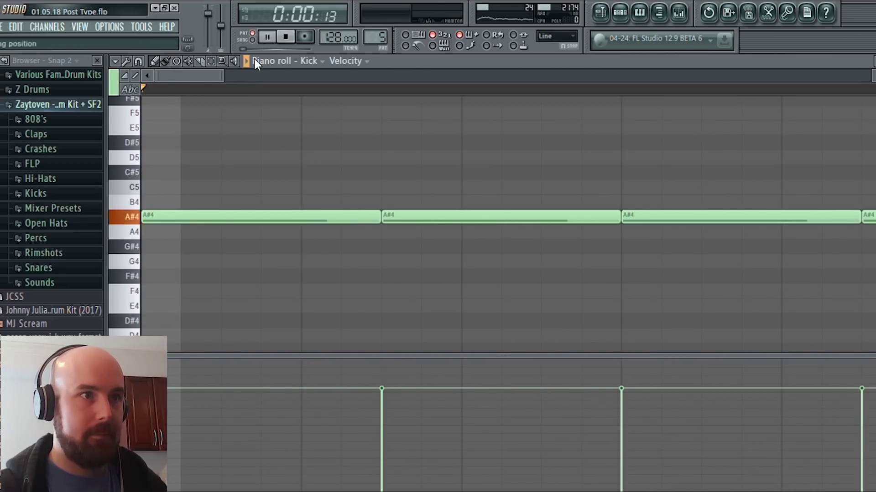
left_click_drag(223, 76, 772, 115)
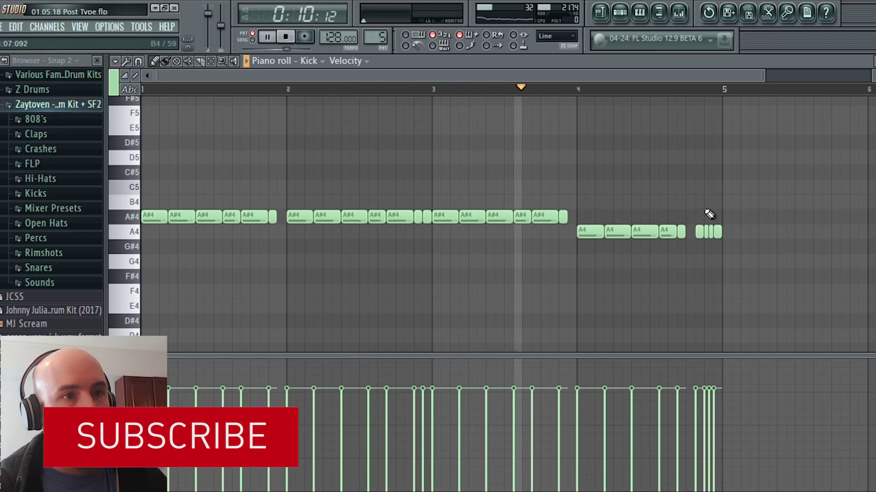
left_click(288, 38)
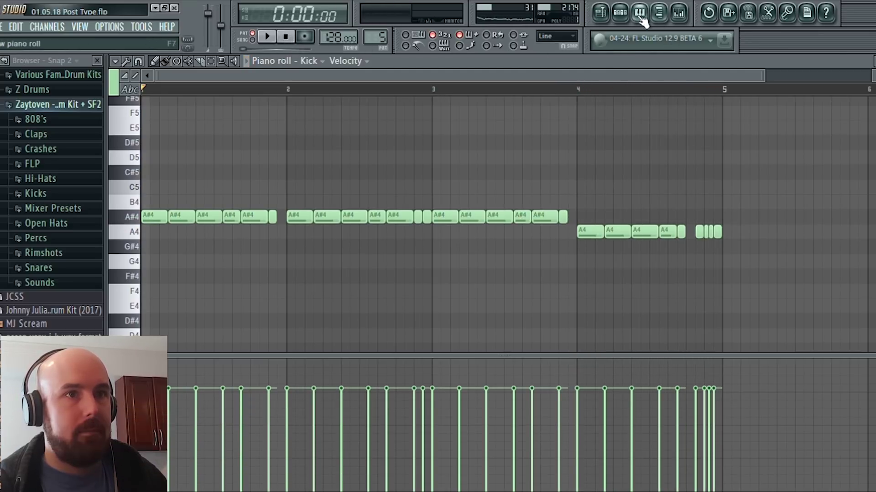
left_click(613, 20)
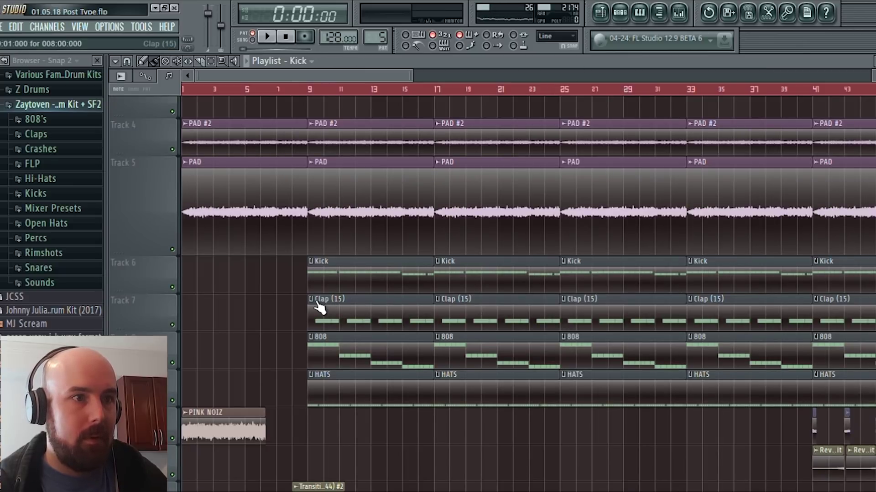
Play the 808 pattern in the piano roll with its full note sequence in view, and return to the playlist.
double_click(341, 359)
left_click_drag(325, 77, 685, 79)
left_click(268, 38)
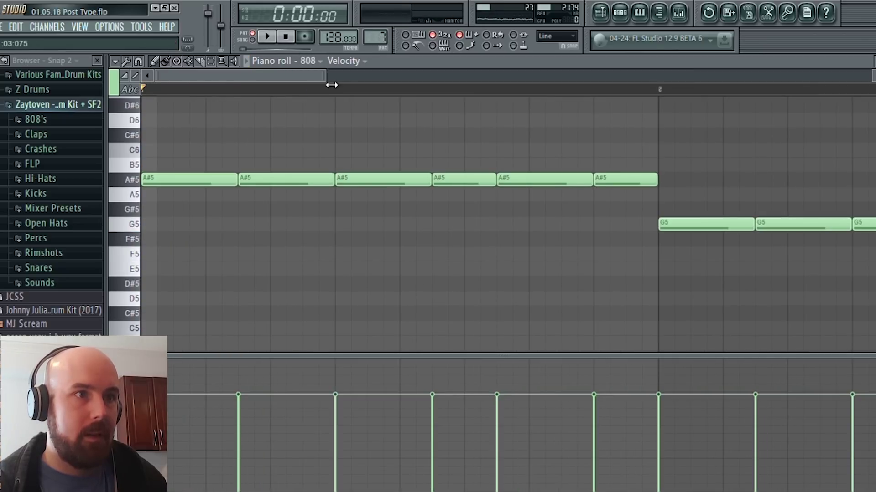
left_click_drag(346, 86, 816, 122)
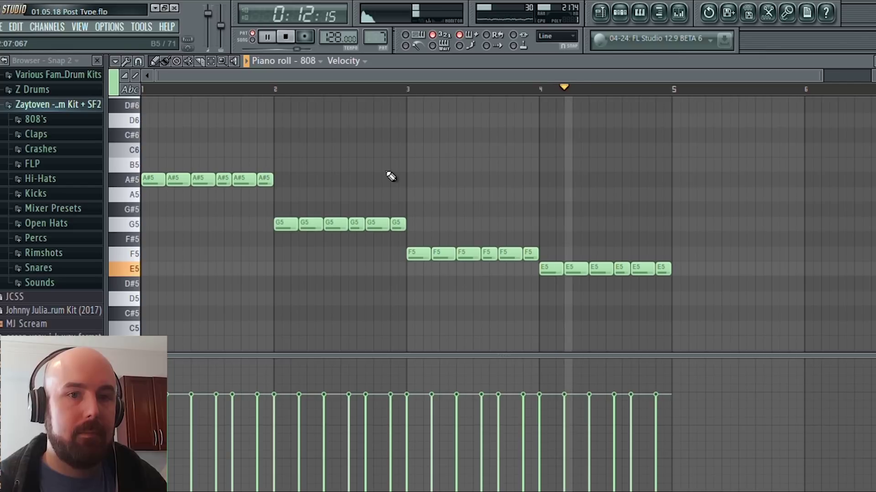
left_click(286, 38)
key("F5")
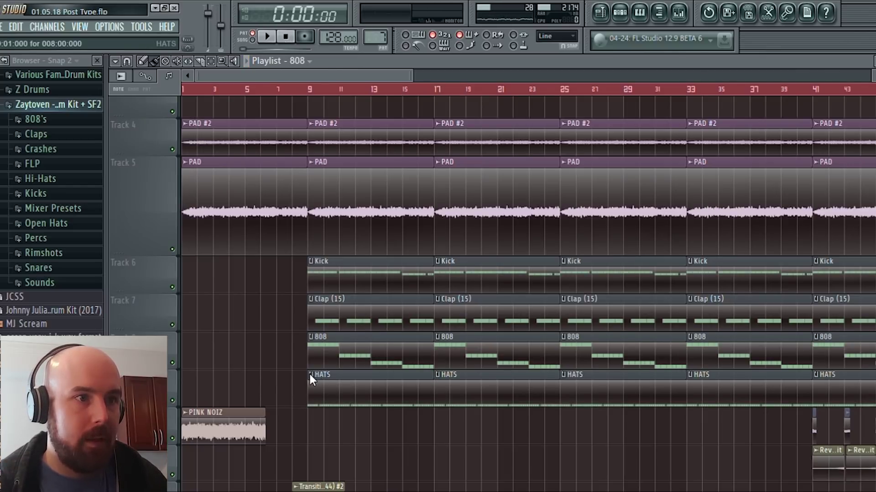
Play the HATS pattern in the piano roll with its rolls and gaps in view.
double_click(331, 373)
left_click_drag(333, 86, 654, 103)
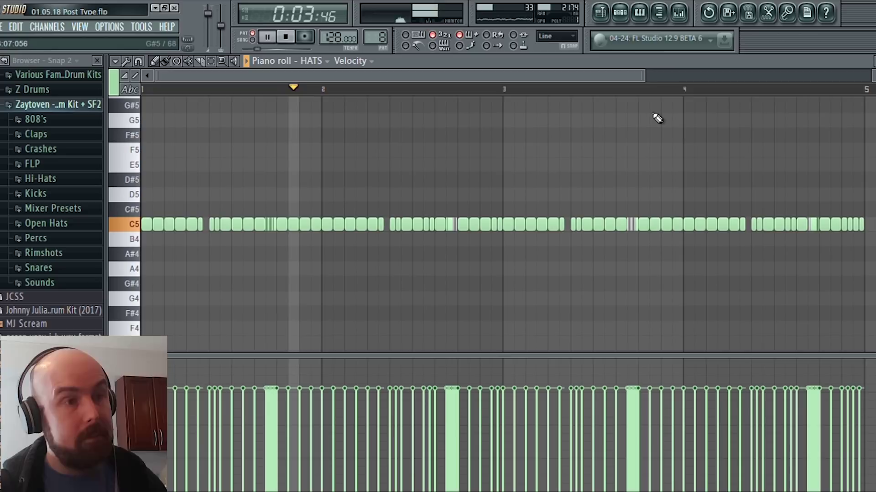
left_click_drag(645, 75, 763, 137)
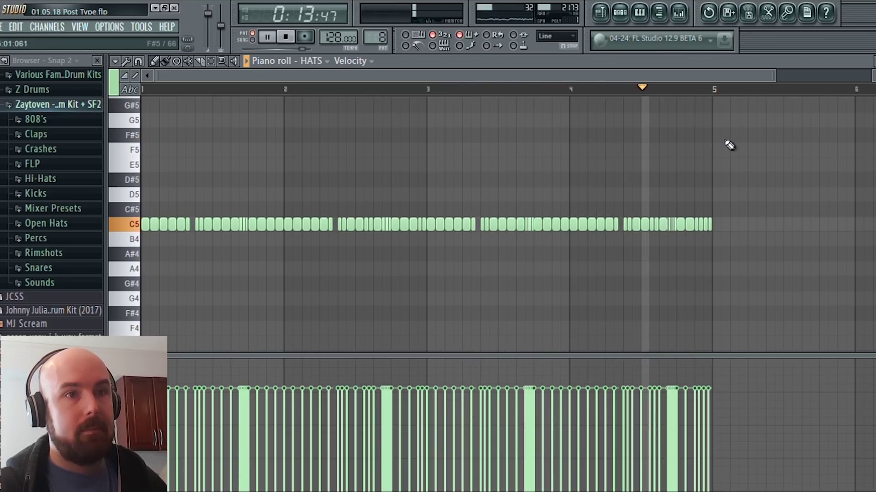
key("space")
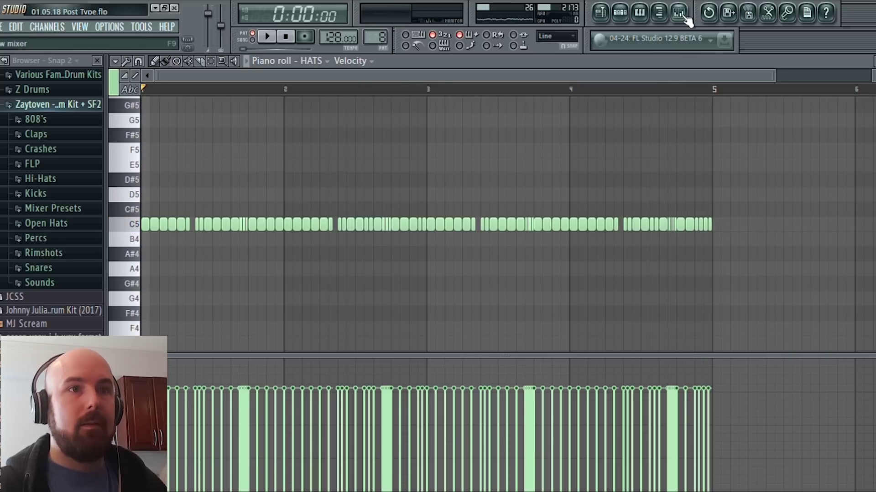
Mute the HH_Trippin4, Clap (15) and 808 tracks in the playlist while keeping the HATS track enabled.
key("F9")
left_click_drag(400, 203, 501, 195)
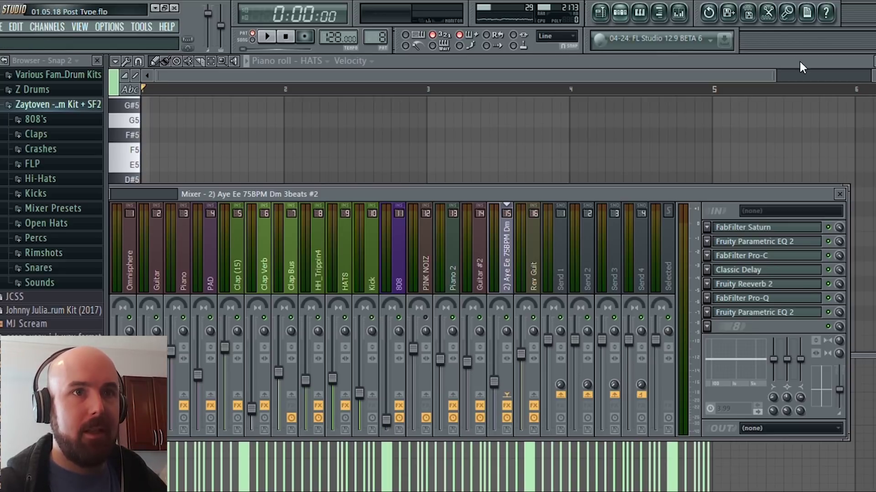
left_click(600, 12)
scroll(319, 228, "up", 3)
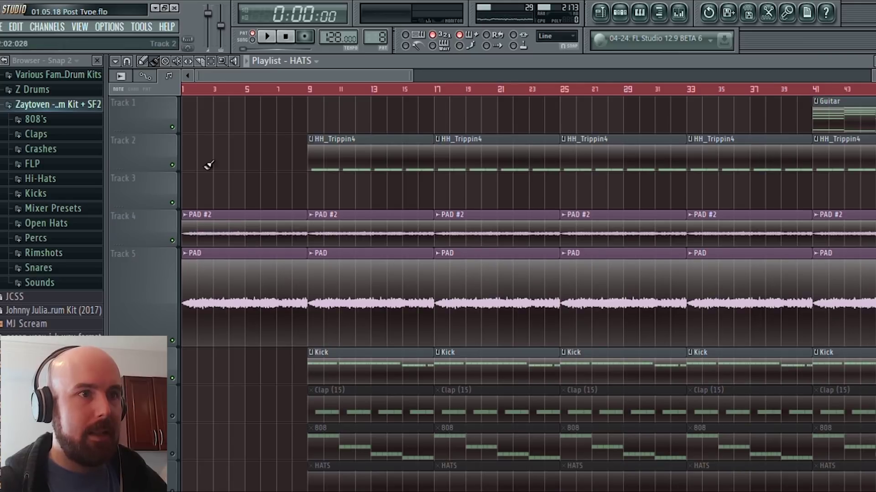
left_click(173, 165)
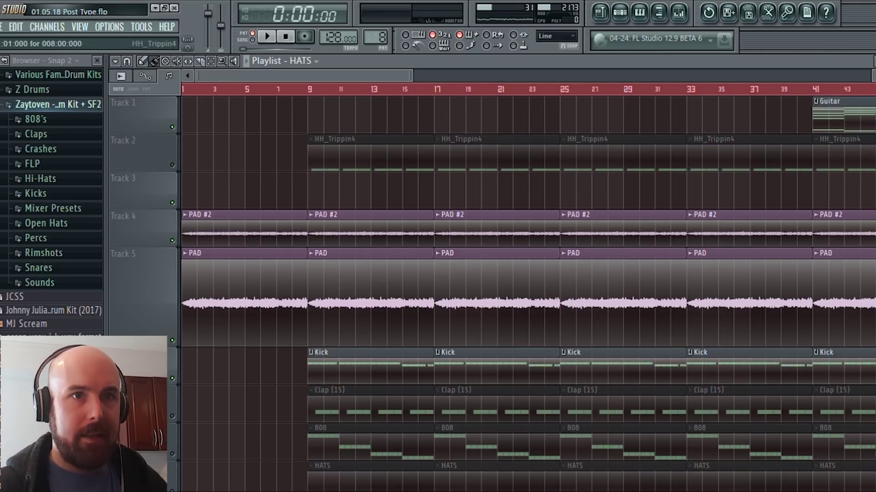
scroll(524, 292, "down", 9)
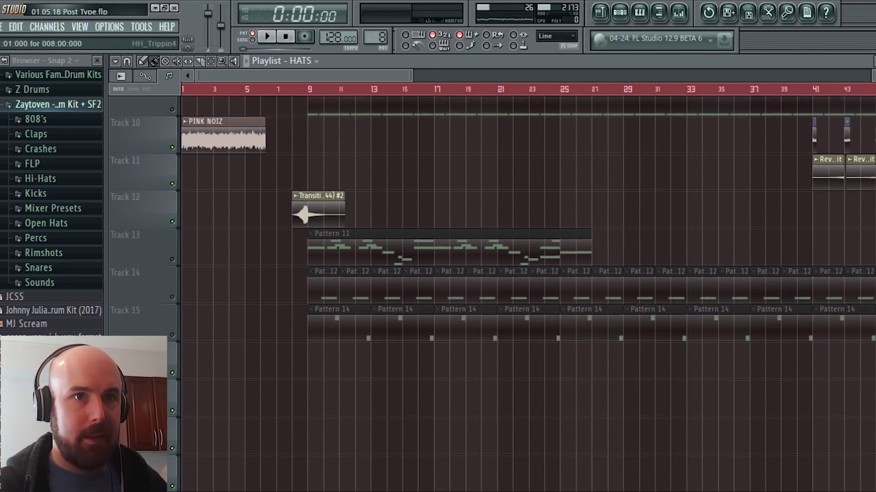
scroll(525, 292, "up", 3)
scroll(524, 292, "up", 3)
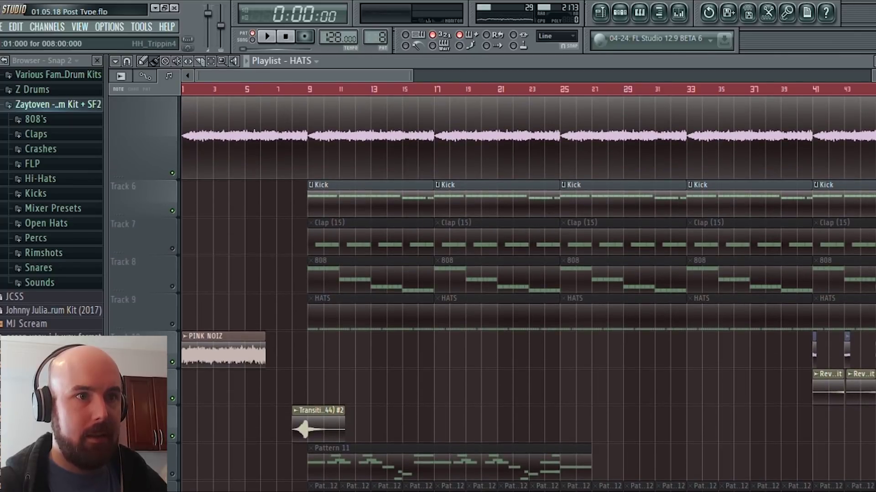
left_click(172, 325)
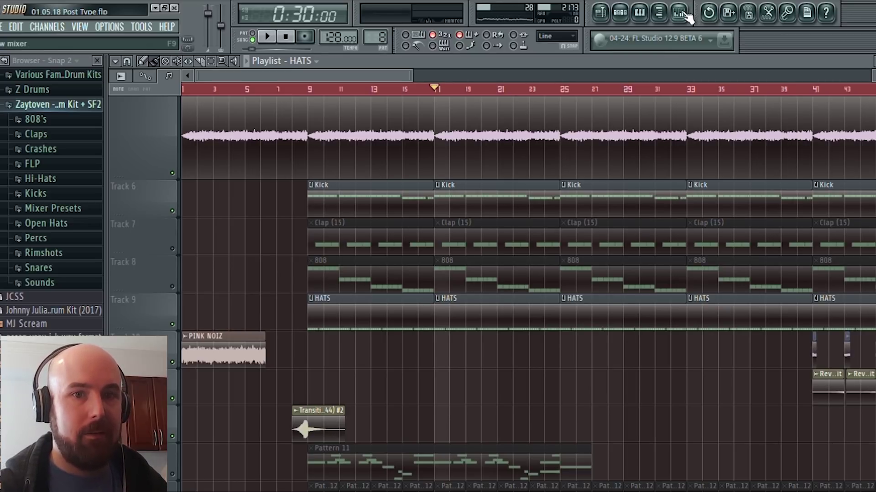
Open the Fruity Limiter on the HATS mixer track and play the song from bar 17.
left_click(685, 14)
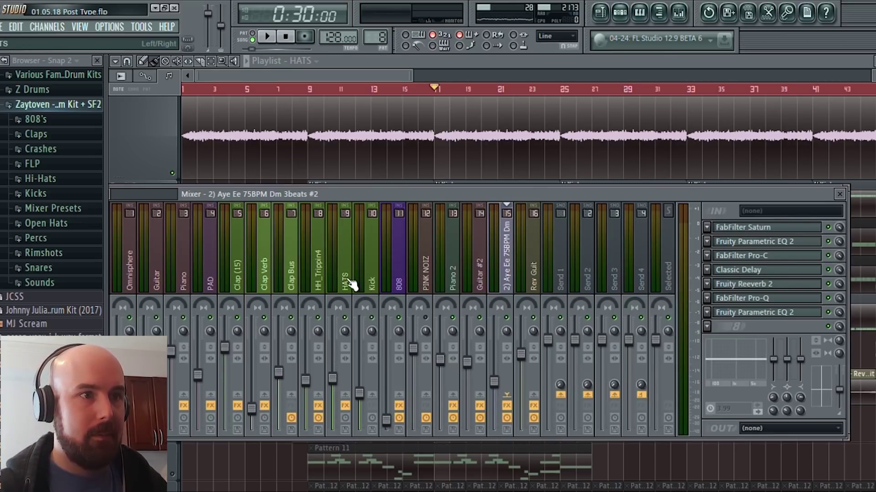
left_click(349, 278)
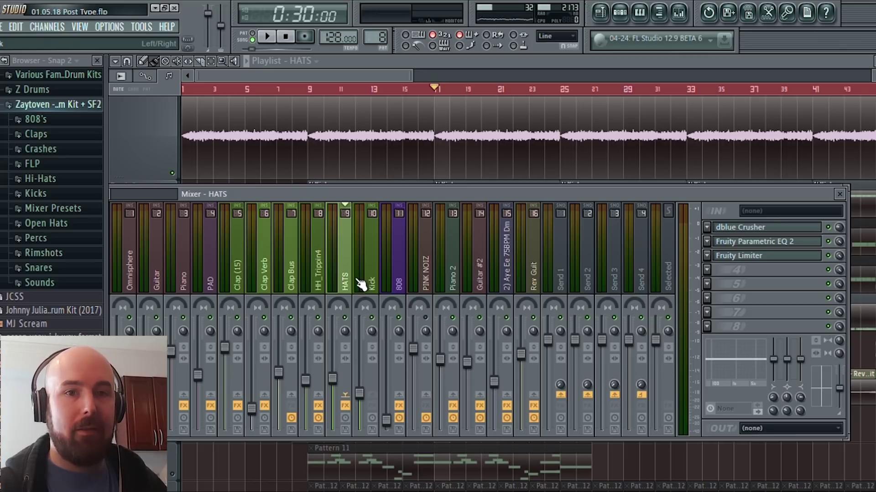
left_click(761, 259)
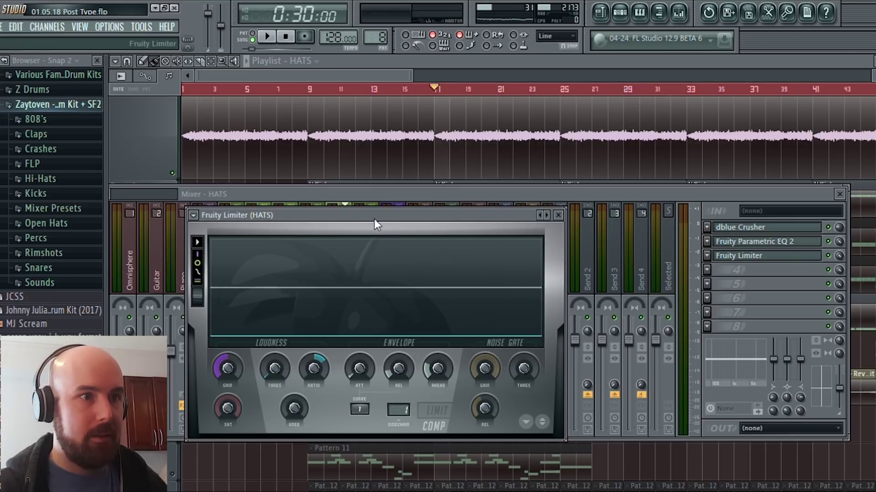
left_click_drag(375, 225, 409, 169)
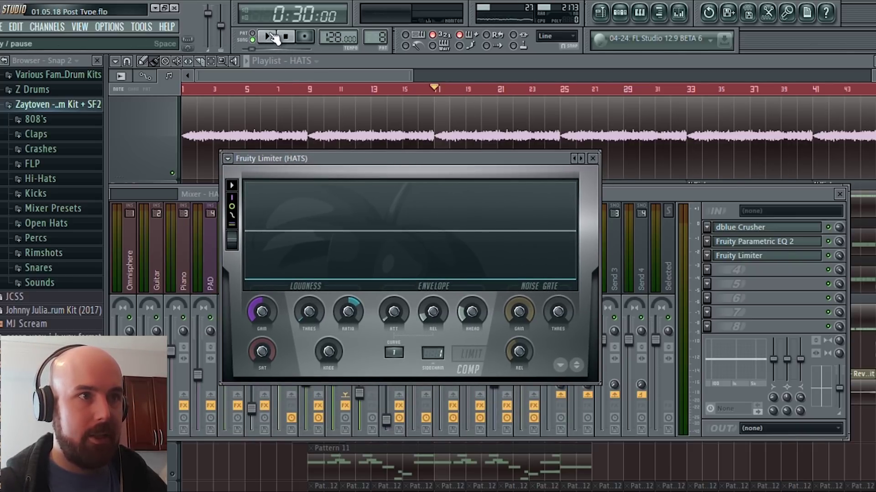
left_click(270, 39)
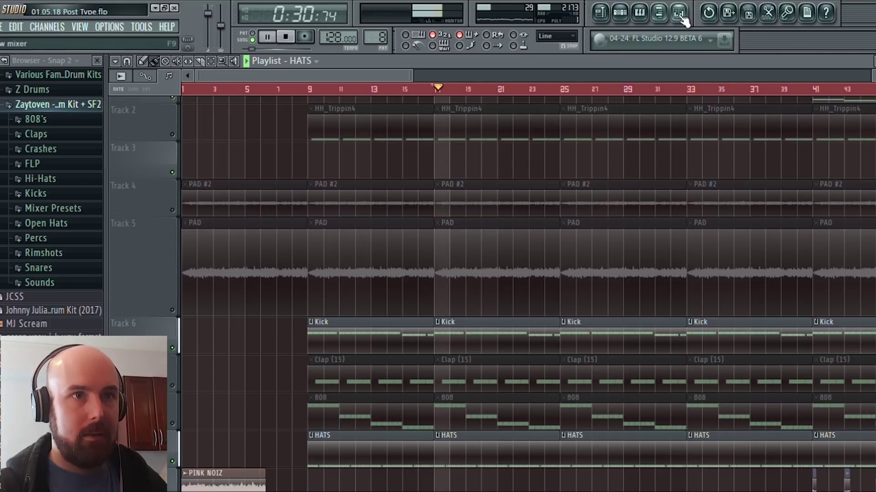
Examine the Fruity Limiter response on the HATS mixer track during playback, stop the song and close the mixer.
left_click(679, 14)
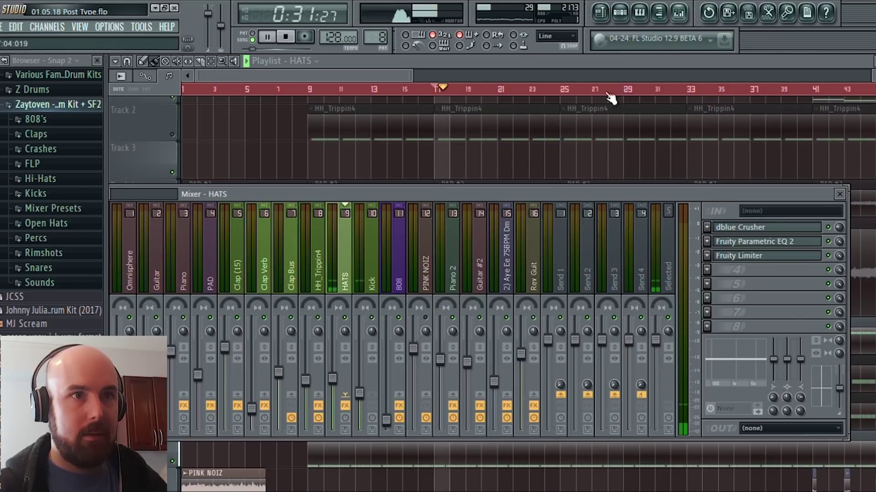
left_click(766, 256)
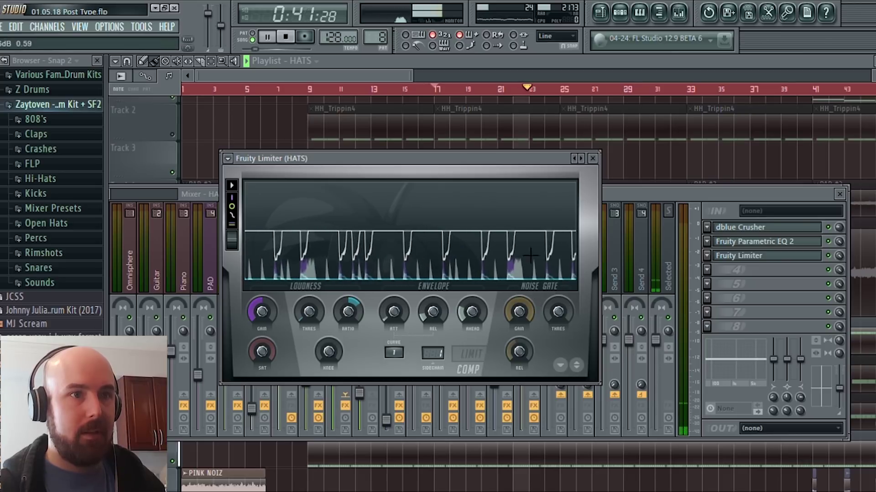
key("space")
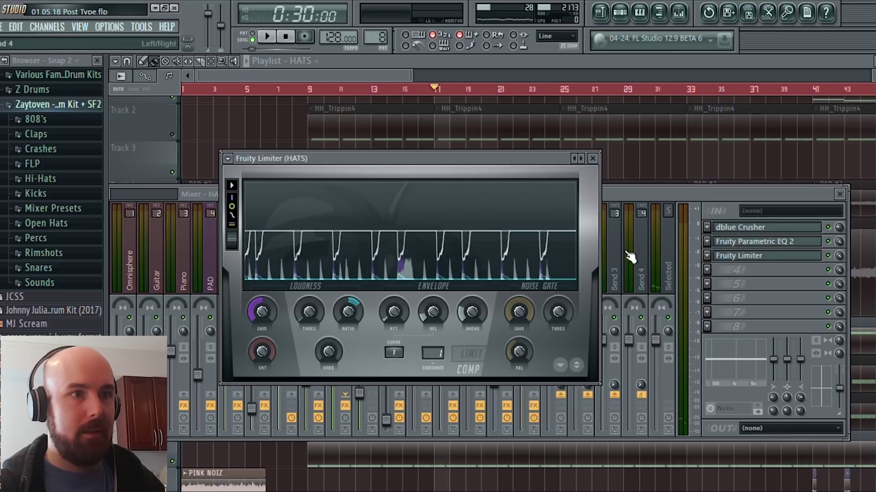
left_click(817, 264)
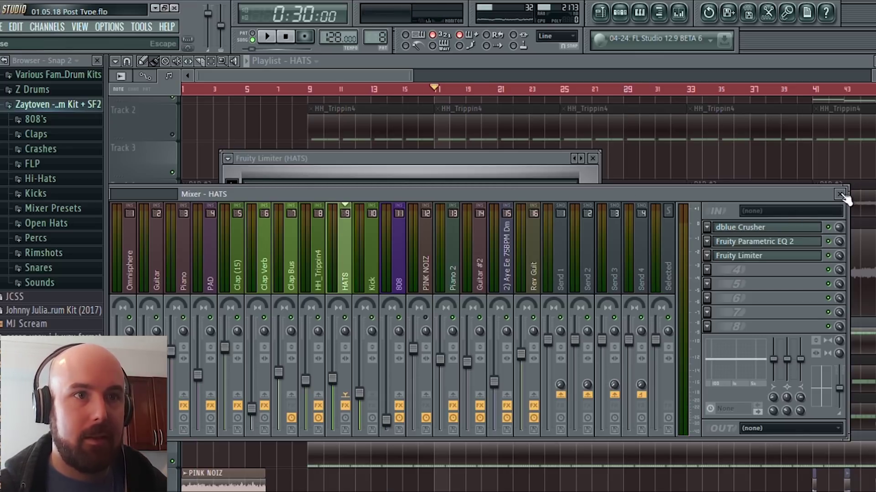
left_click(842, 195)
Play the Piano notes of Pattern 13 in the piano roll with the full sequence in view, and return to the playlist.
key("F7")
left_click_drag(349, 83, 793, 84)
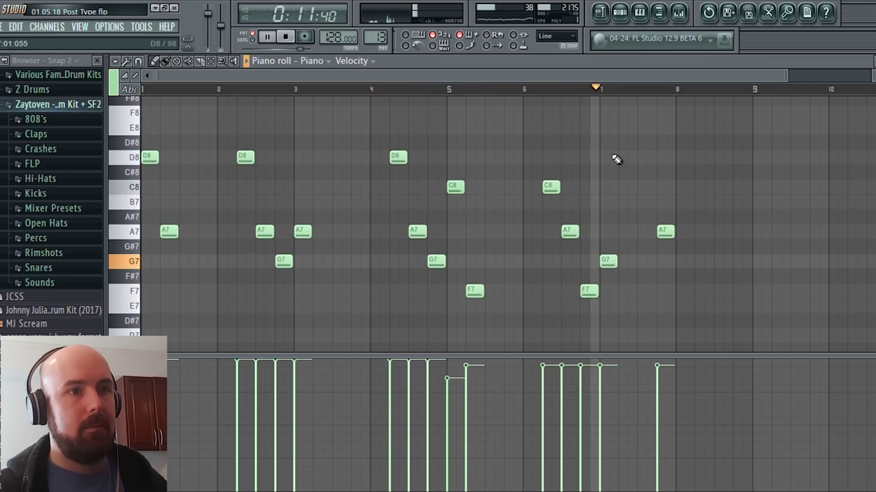
left_click(285, 38)
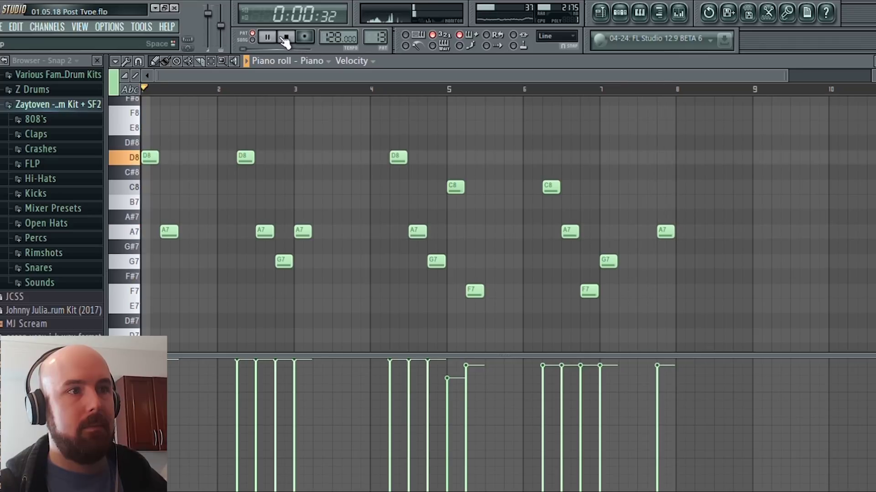
left_click(874, 61)
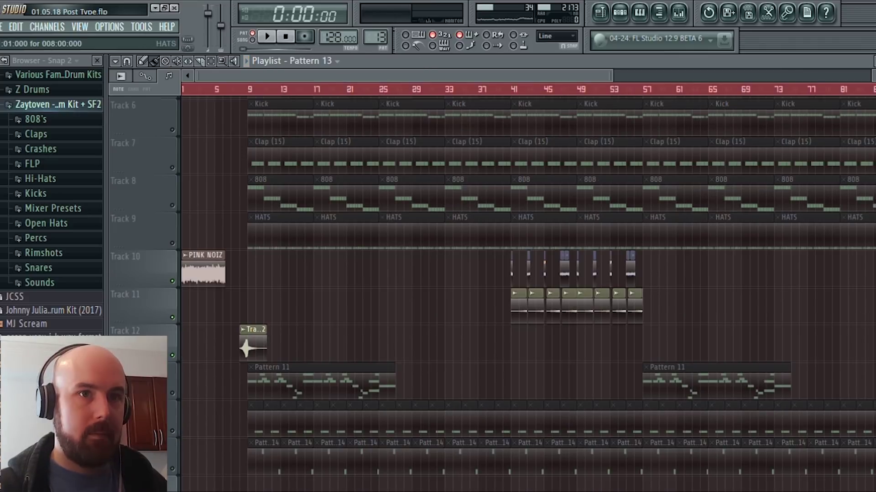
Play the Guitar #2 melody of Pattern 11 in the piano roll with all its notes in view, and return to the playlist.
scroll(331, 199, "up", 5)
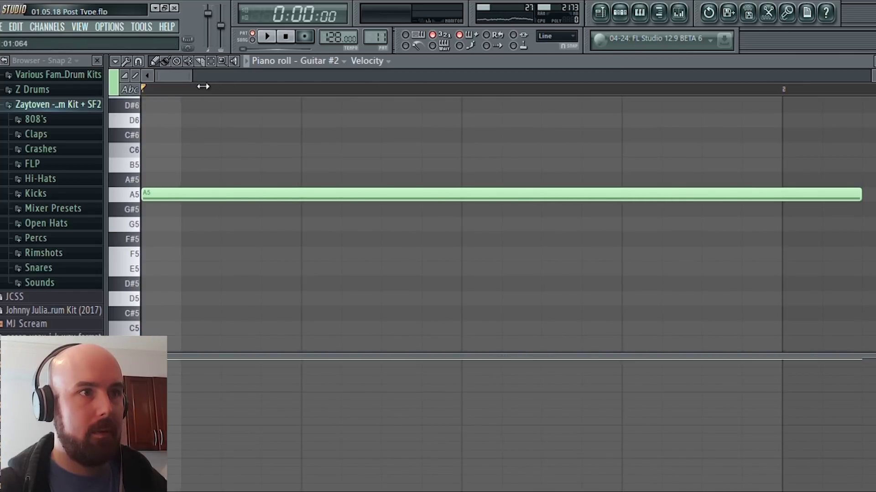
left_click_drag(203, 86, 688, 86)
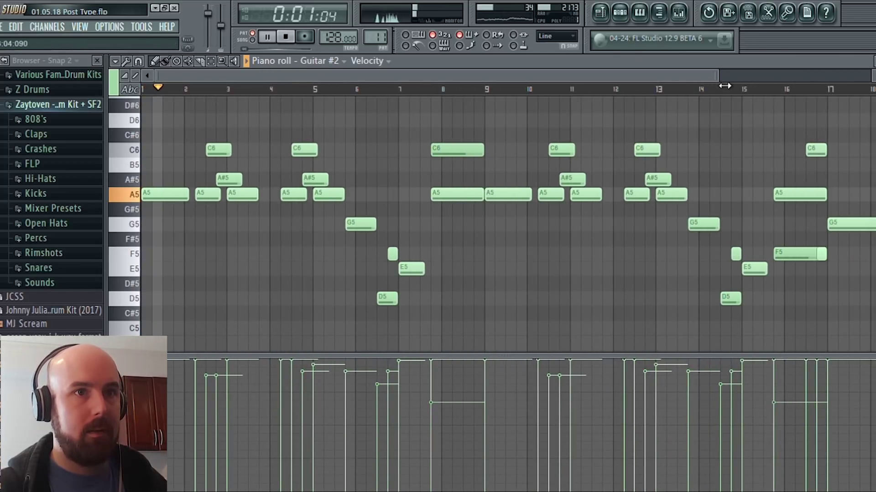
left_click_drag(718, 76, 825, 76)
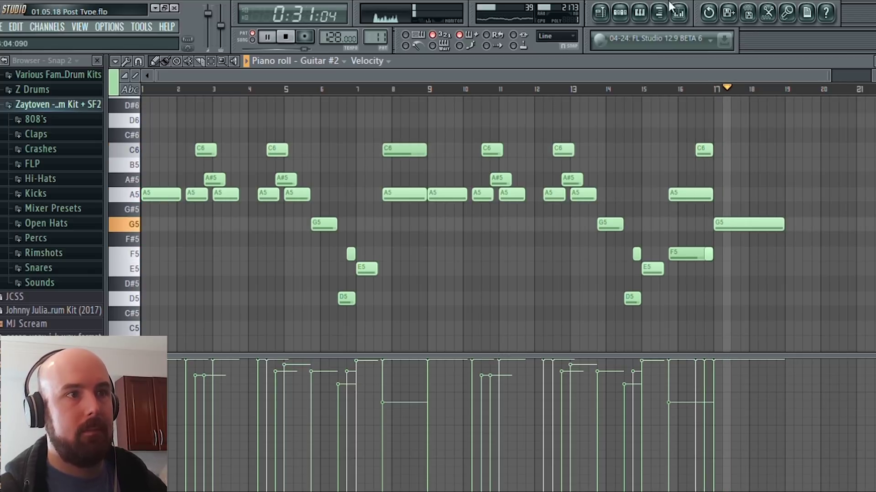
left_click(286, 38)
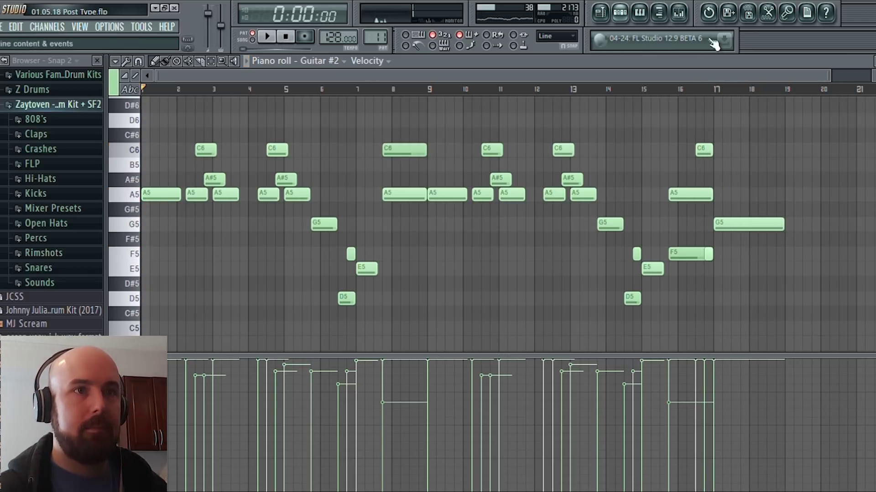
left_click(679, 14)
key("F5")
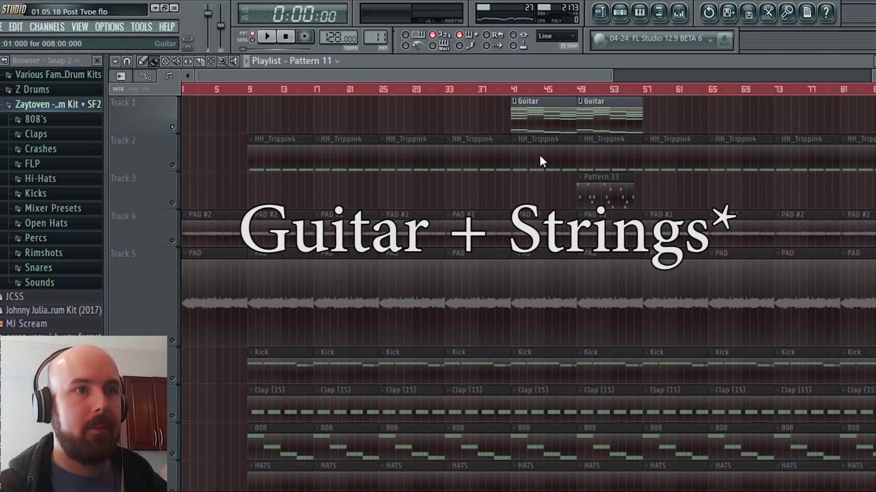
Play the Guitar pattern in the piano roll with its four-bar chord progression in view, and return to the playlist.
key("F7")
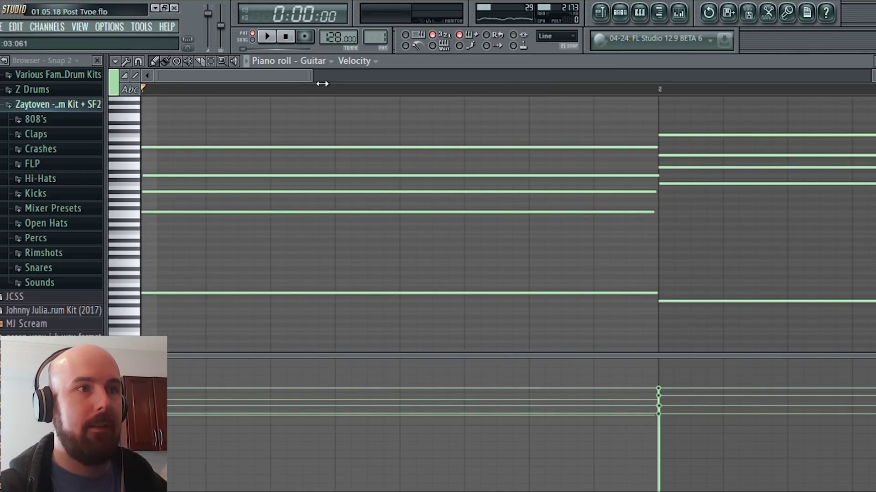
left_click_drag(314, 76, 797, 76)
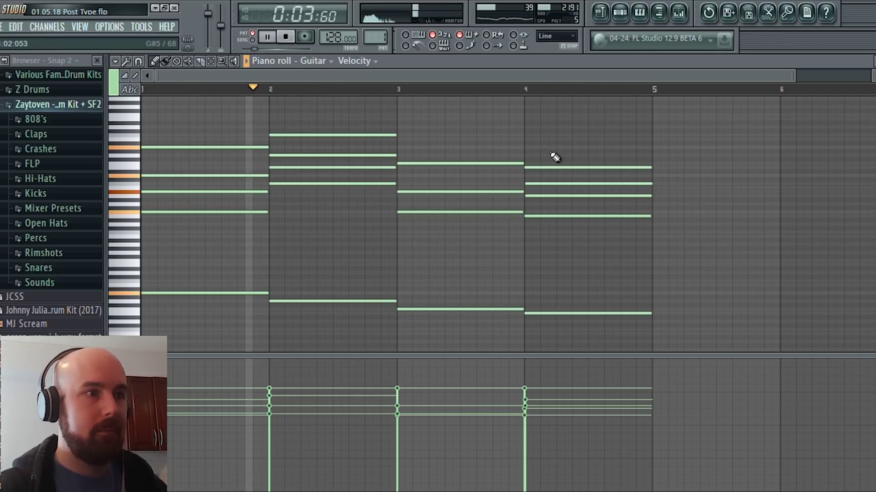
left_click_drag(873, 89, 874, 86)
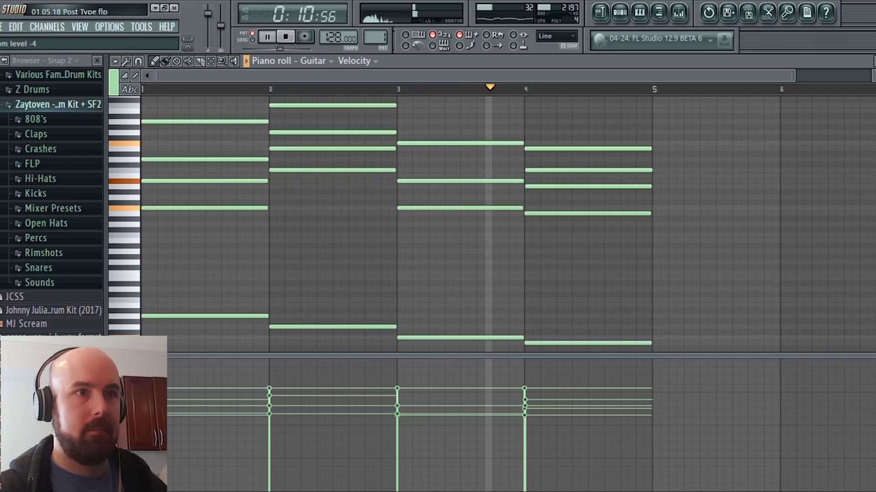
left_click(287, 38)
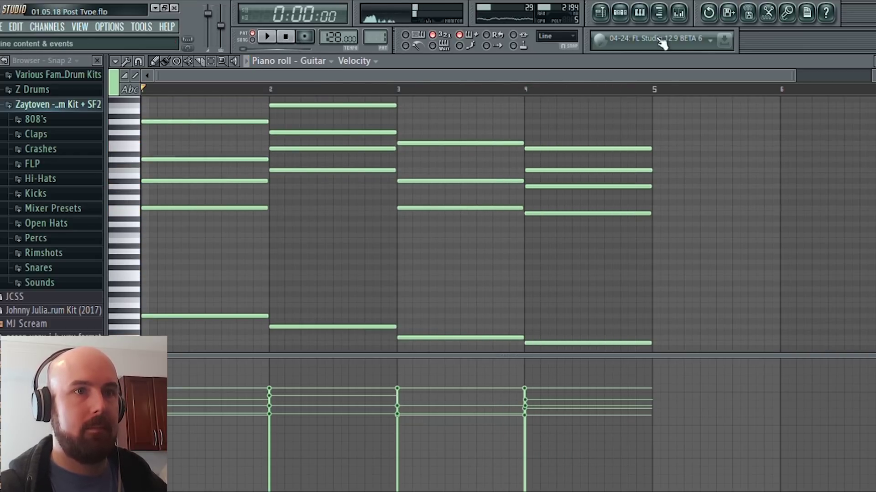
left_click(687, 19)
left_click(609, 22)
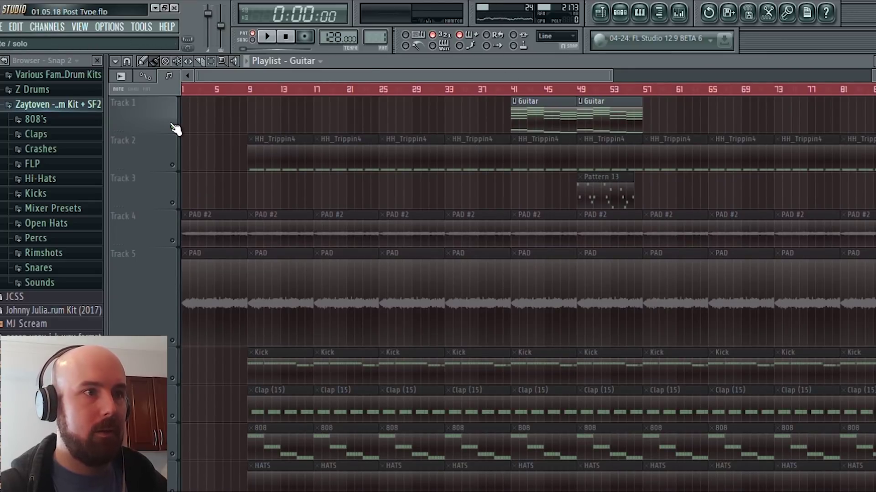
Mute tracks 1 and 11 in the playlist and play the audio clips on track 10 from just before bar 41.
scroll(538, 273, "down", 5)
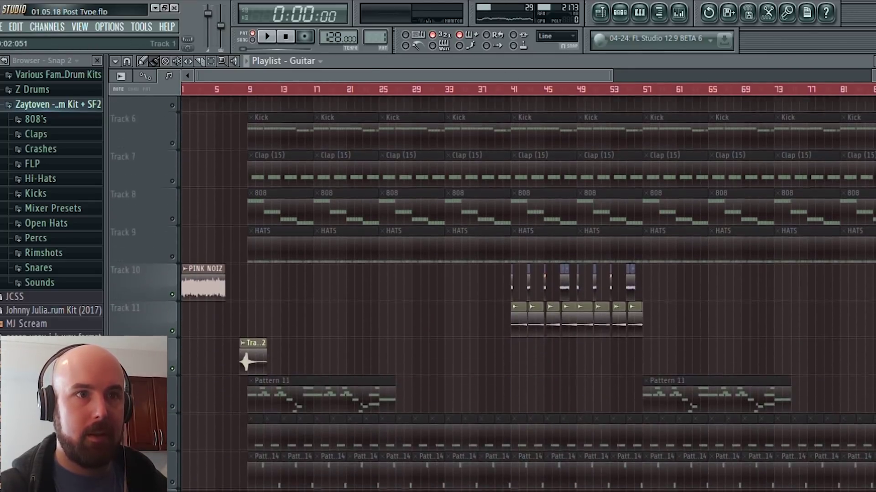
left_click(177, 289)
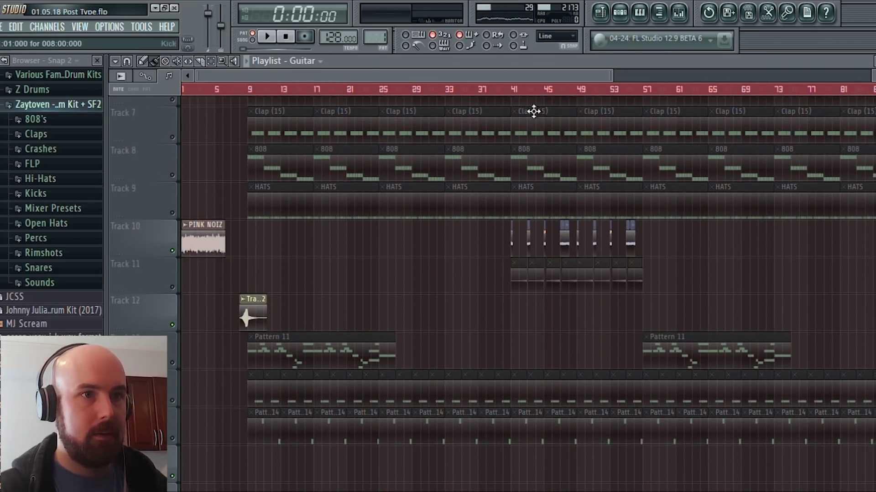
left_click(508, 89)
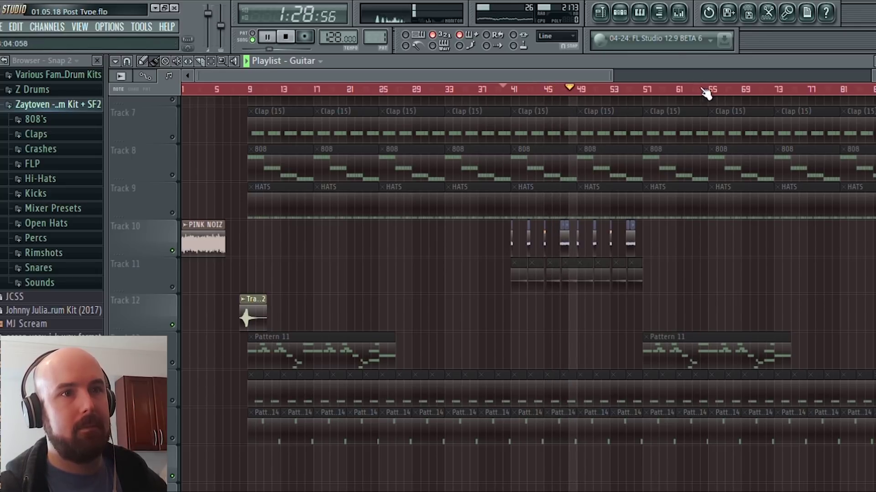
left_click(286, 36)
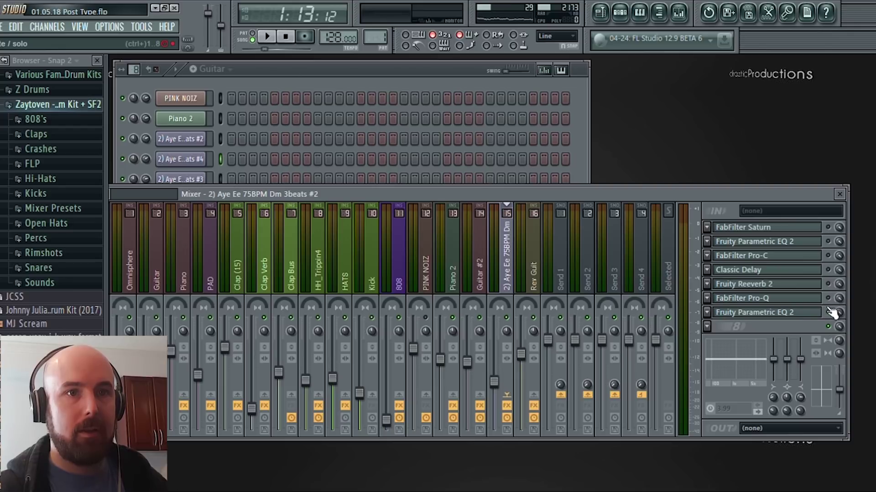
Examine the channel settings and time stretching of the 2) Aye Ee 75BPM Dm 3beats #4 clip, and return to the playlist.
left_click(839, 194)
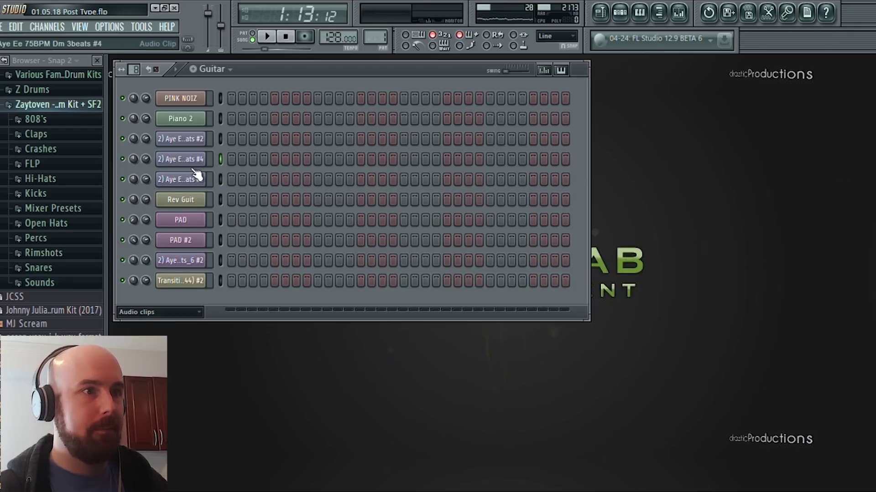
left_click(179, 158)
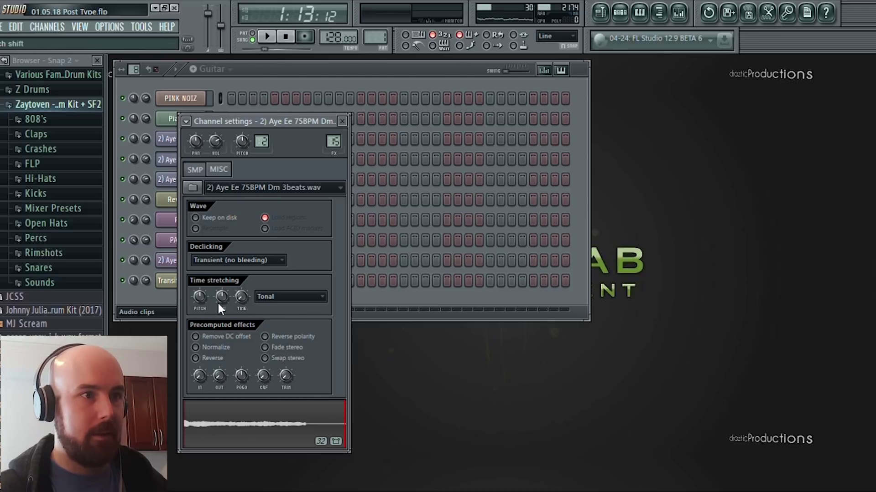
left_click(266, 418)
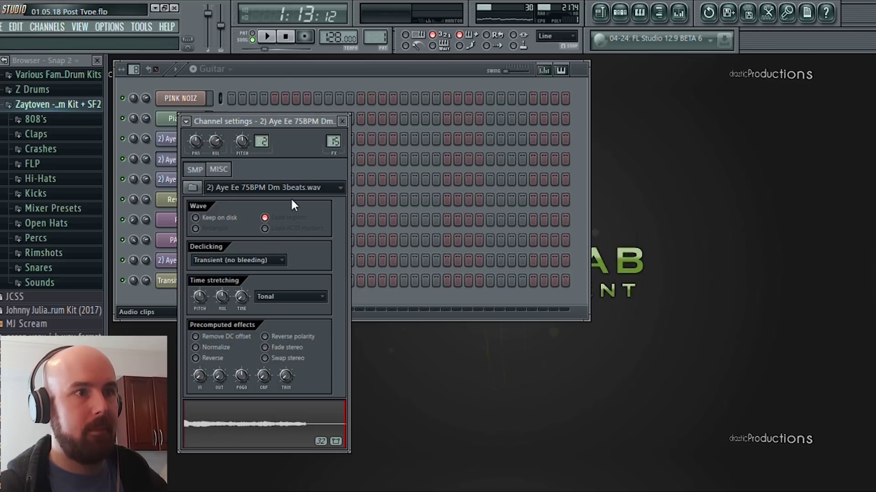
left_click(343, 121)
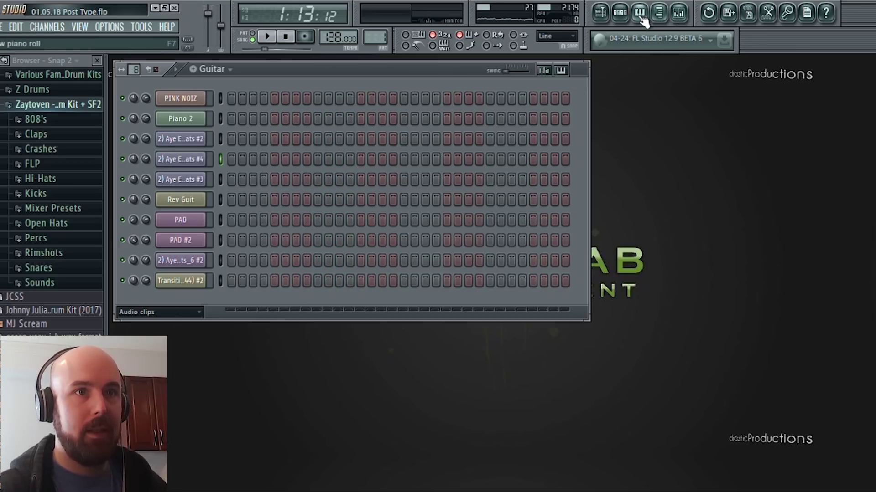
left_click(601, 12)
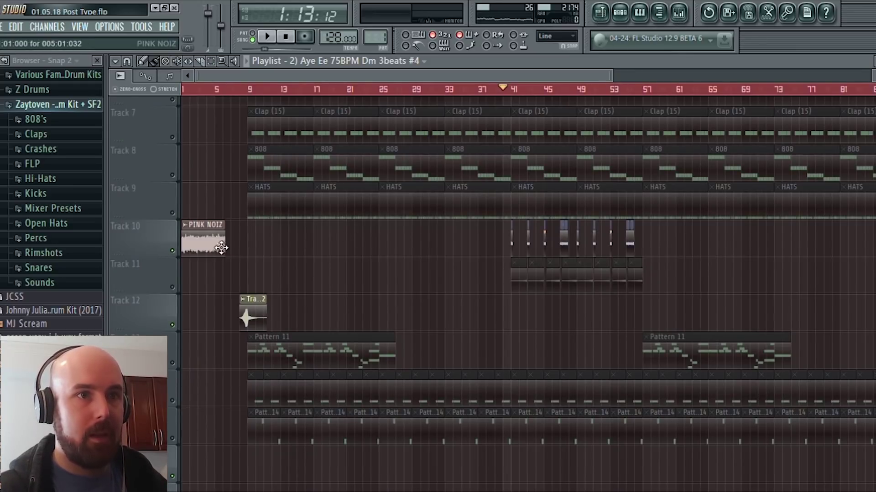
Mute track 10, enable track 11 and play its clips from just before bar 41.
left_click(172, 250)
left_click(173, 288)
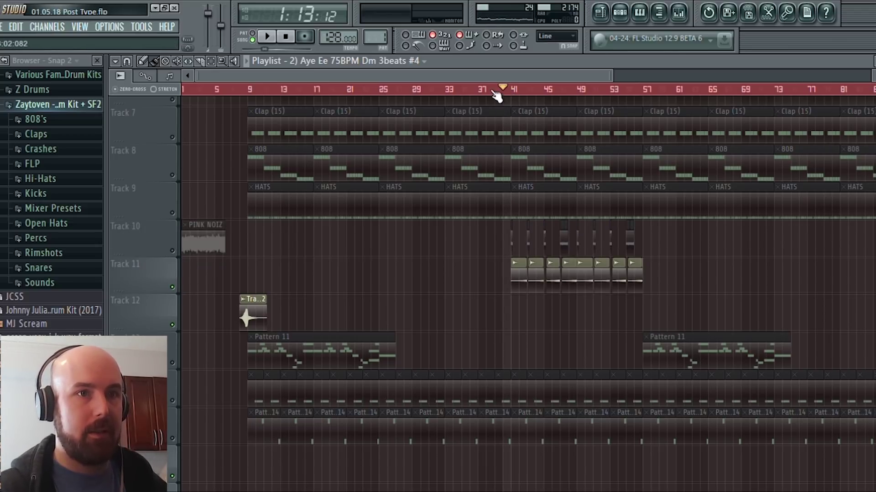
key("space")
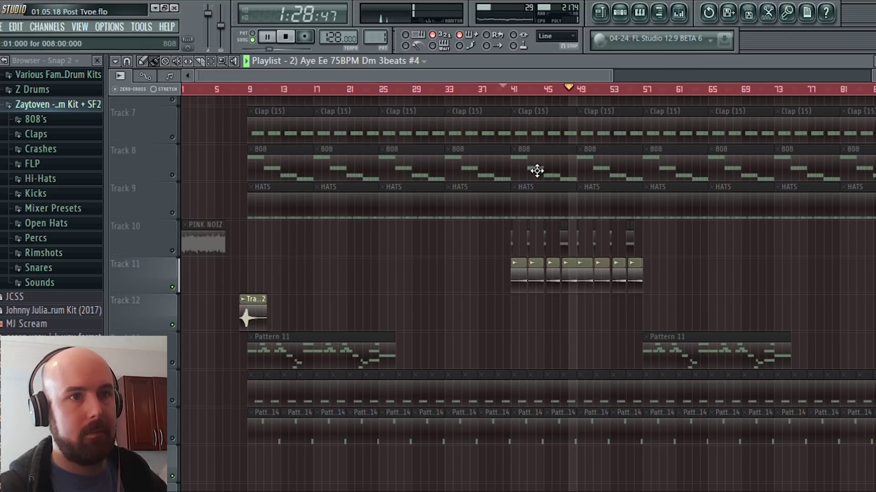
left_click(287, 38)
Enable playlist tracks 14 and 15 with the percussion patterns.
scroll(524, 291, "down", 3)
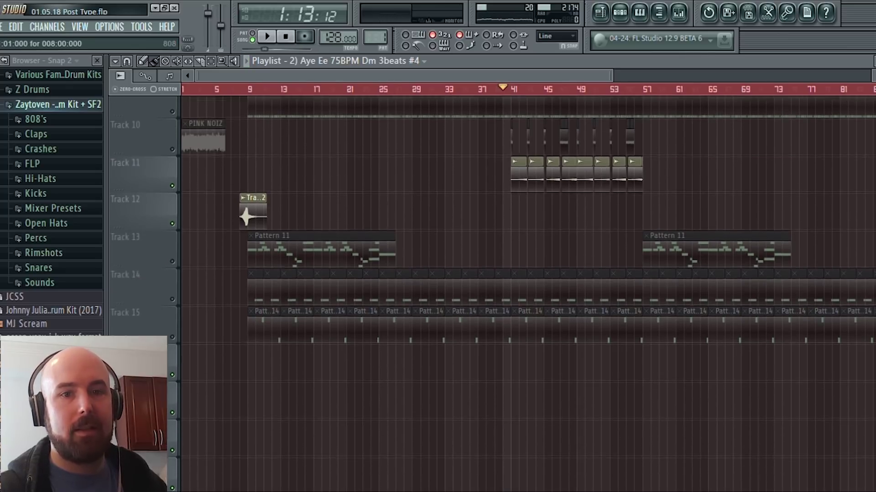
scroll(525, 292, "up", 10)
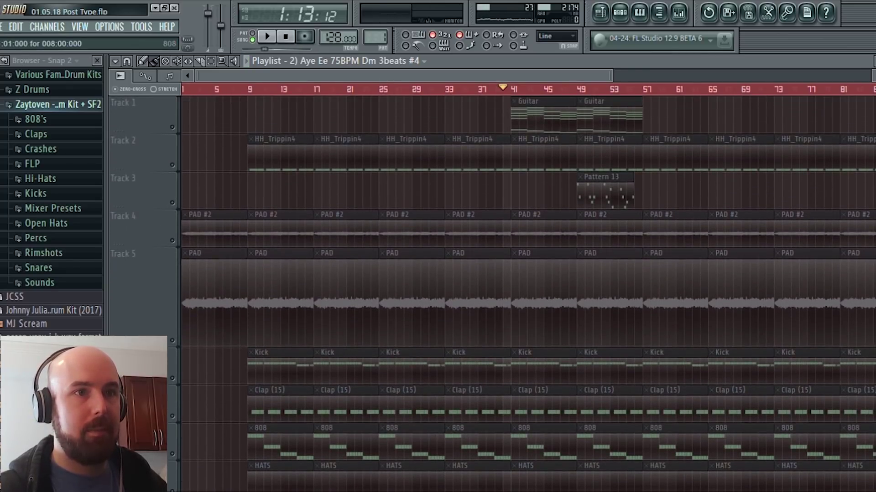
scroll(387, 253, "down", 10)
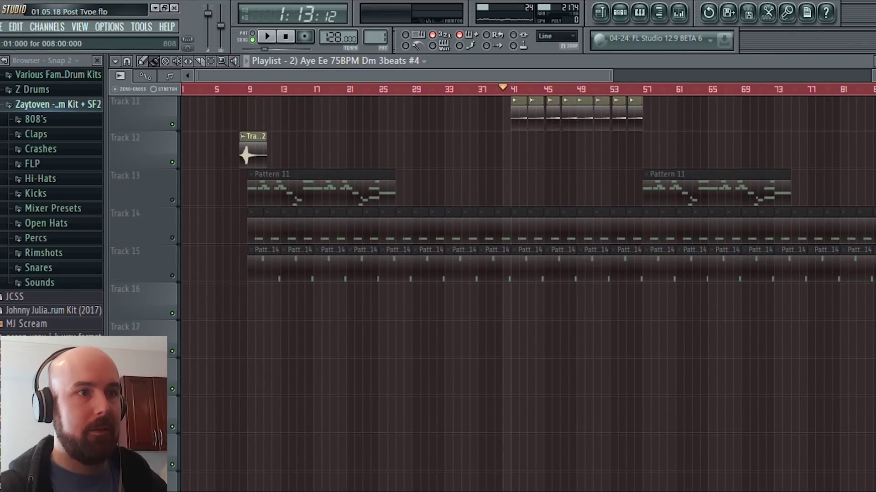
left_click(170, 240)
left_click(173, 275)
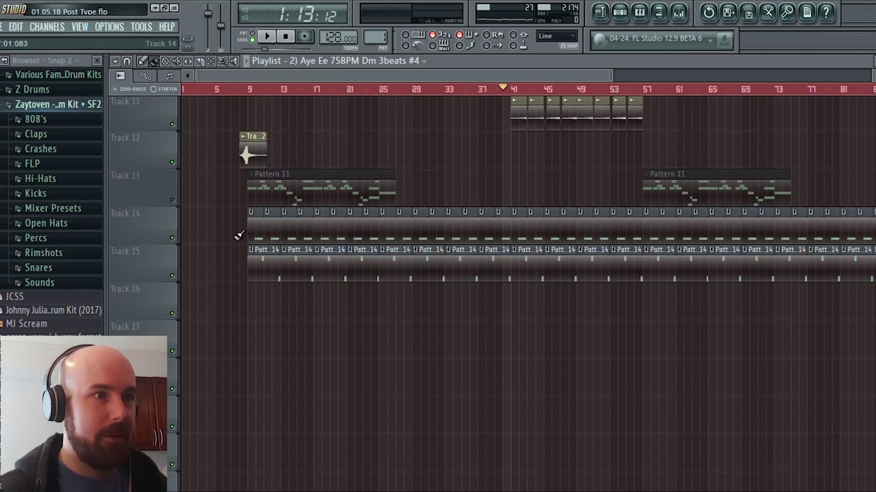
Open the Zay Rim (1) pattern from track 14 in the piano roll and play it in pattern mode with its notes in view.
left_click(256, 222)
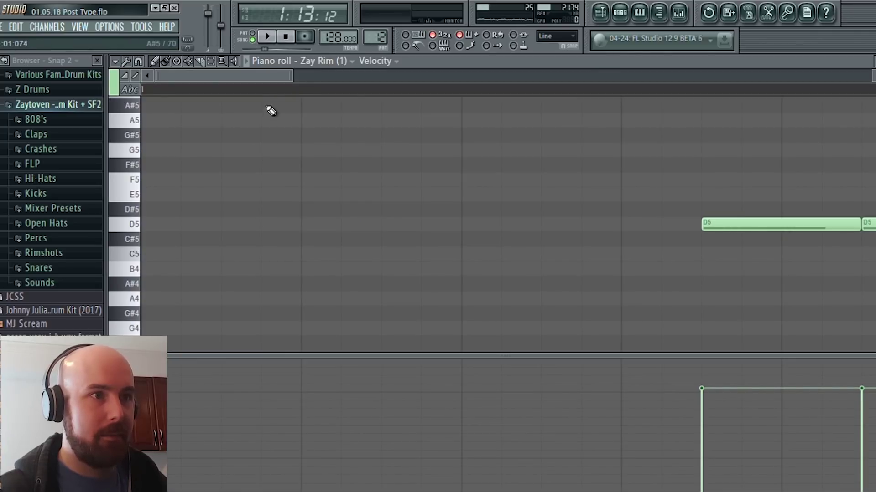
left_click_drag(301, 80, 662, 83)
left_click(274, 36)
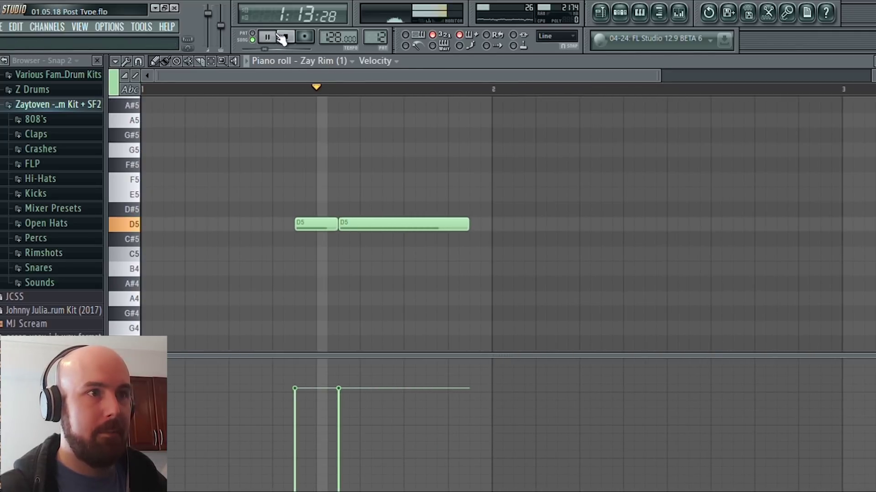
left_click(286, 38)
left_click(275, 40)
left_click(252, 34)
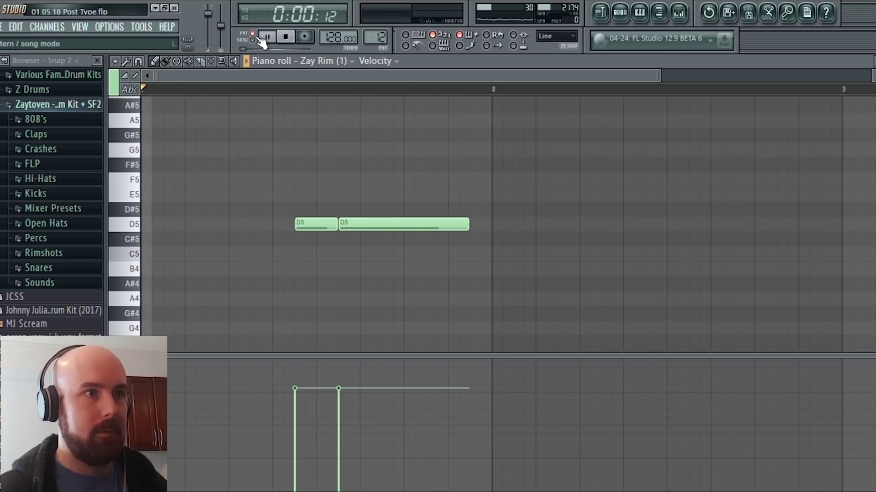
Stop playback, open the pOH 3 pattern in the piano roll and play it with both of its notes in view.
left_click(285, 36)
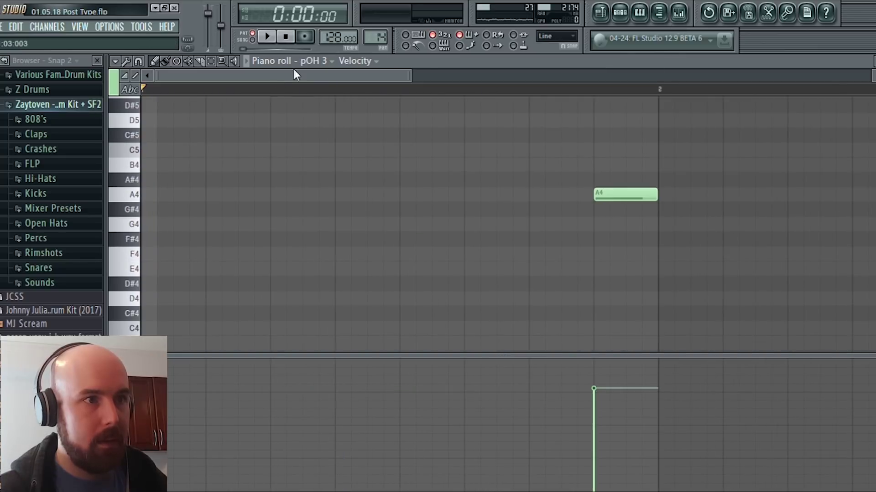
left_click_drag(403, 73, 623, 76)
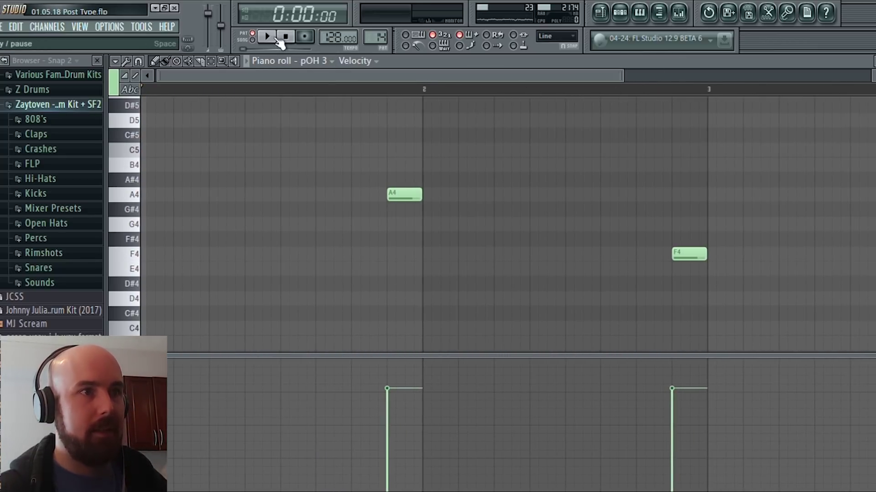
key("space")
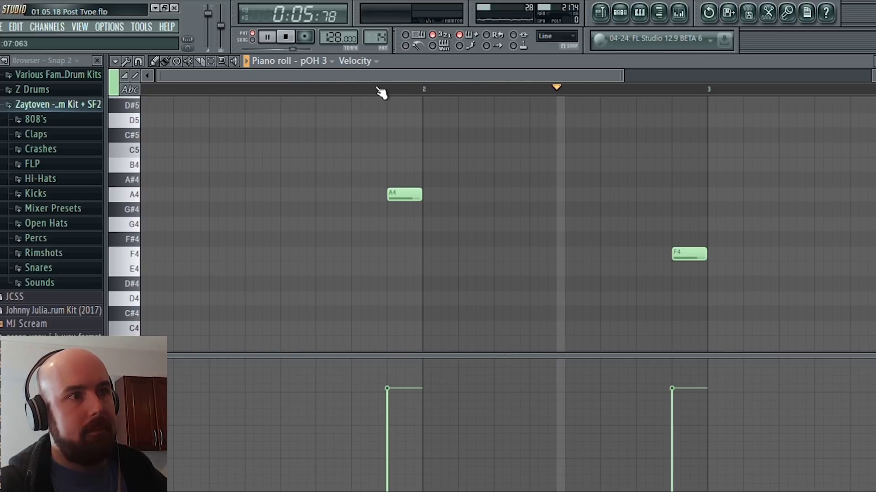
key("space")
Return to the playlist and enable track 13 with the Pattern 11 clips.
left_click(600, 13)
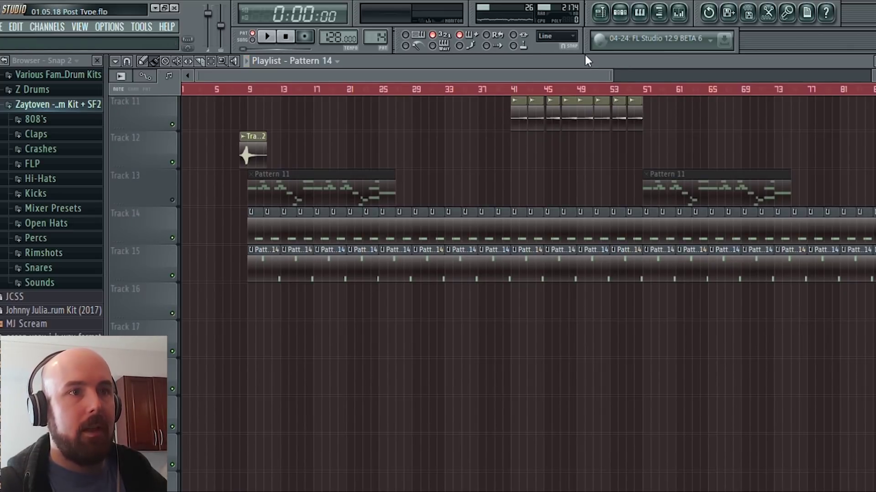
scroll(123, 365, "up", 5)
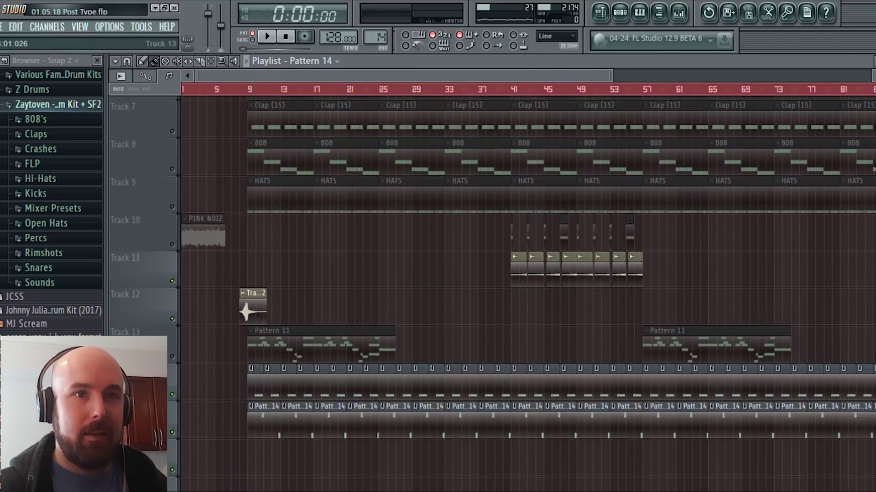
left_click(172, 395)
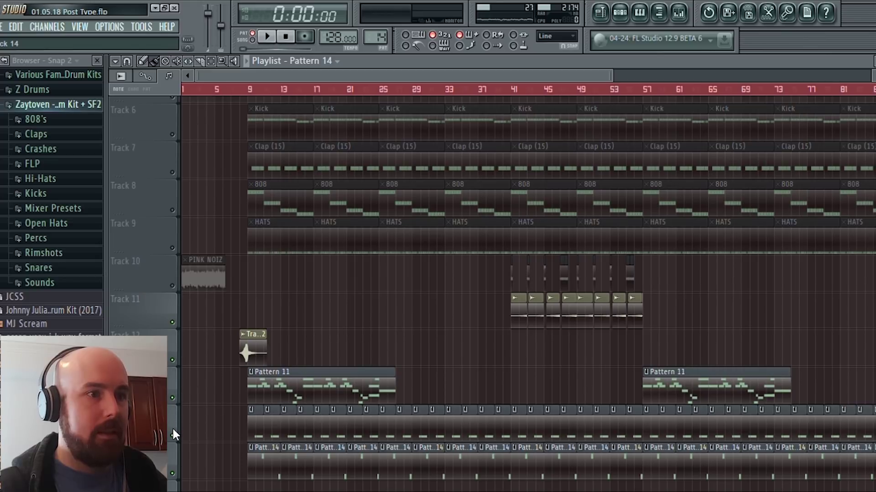
scroll(137, 411, "down", 5)
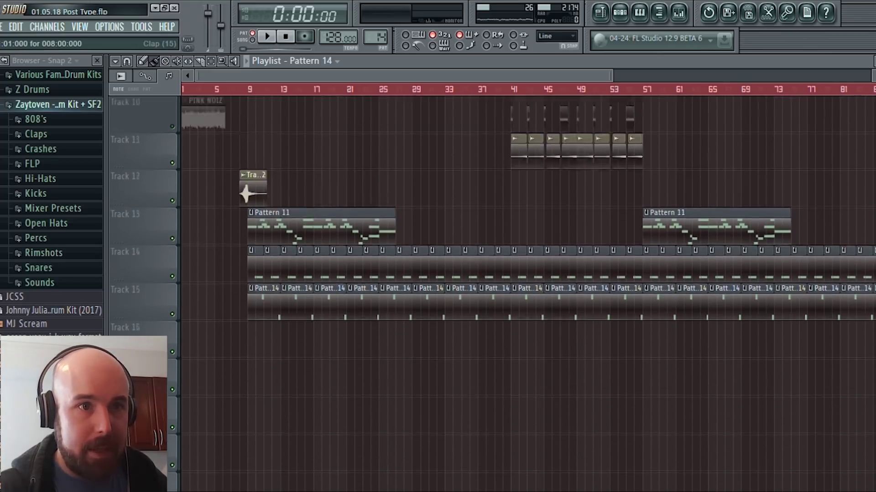
Enable playlist tracks 9, 8, 7, 6 and 5 with the HATS, 808, Clap (15), Kick and PAD clips.
scroll(137, 365, "up", 7)
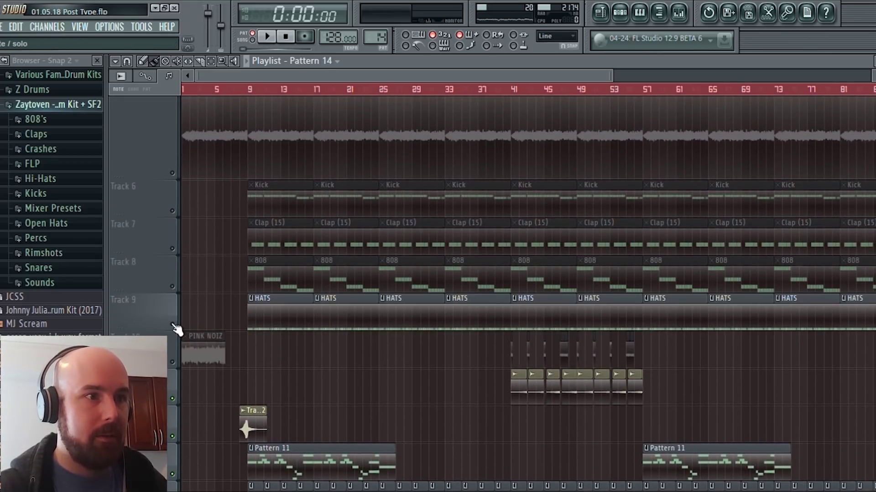
left_click(172, 286)
left_click(172, 249)
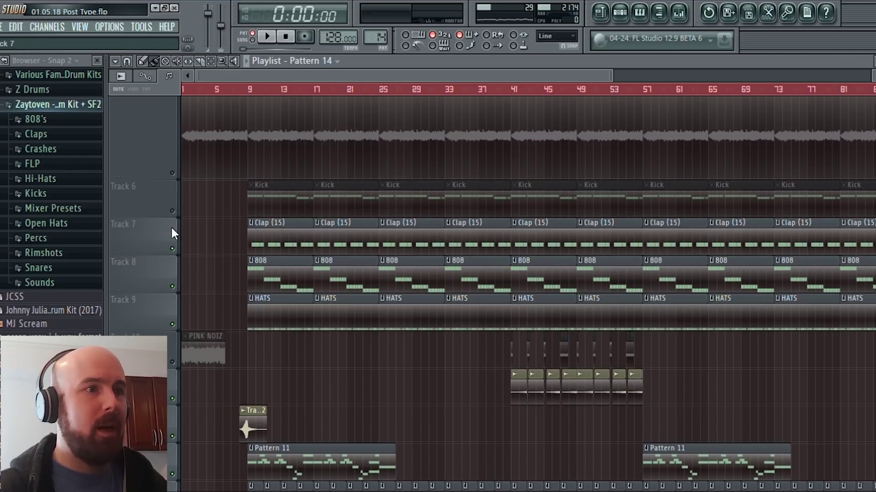
left_click(172, 211)
left_click(172, 172)
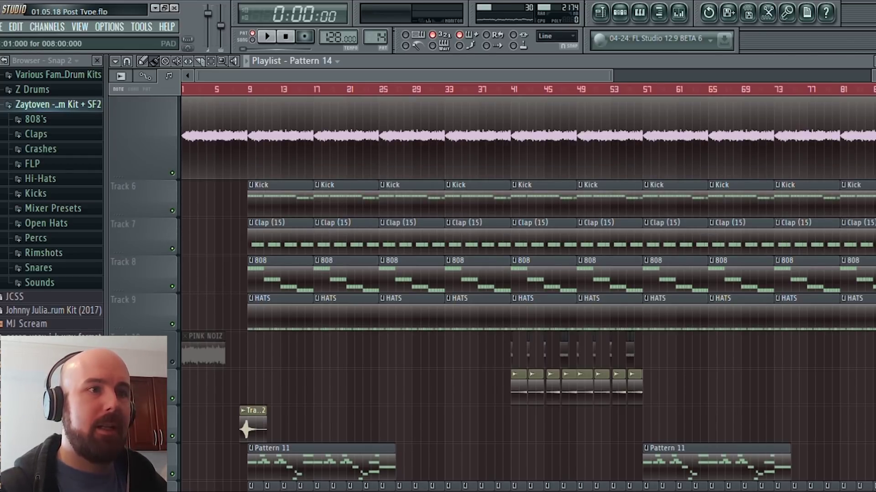
Enable playlist tracks 4, 3, 2 and 1 with the PAD #2, Pattern 13, HH_Trippin4 and Guitar clips, and switch playback to song mode.
scroll(826, 126, "up", 4)
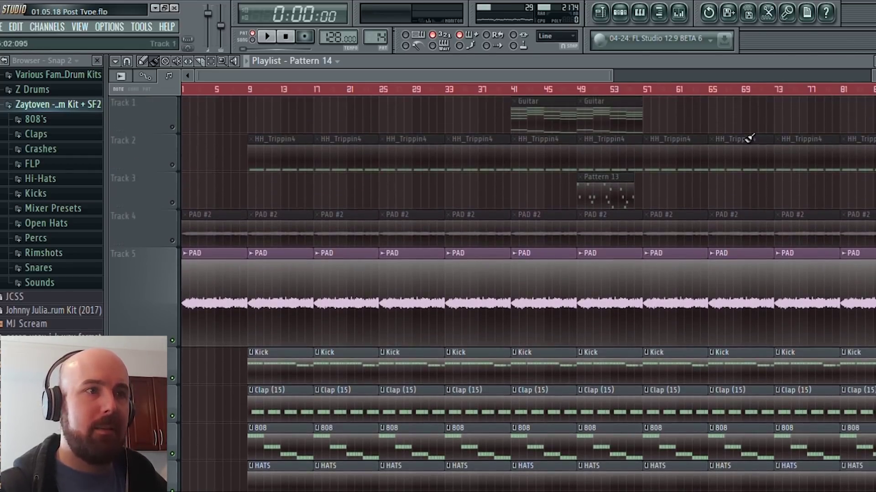
left_click(172, 241)
left_click(172, 202)
left_click(172, 164)
left_click(172, 127)
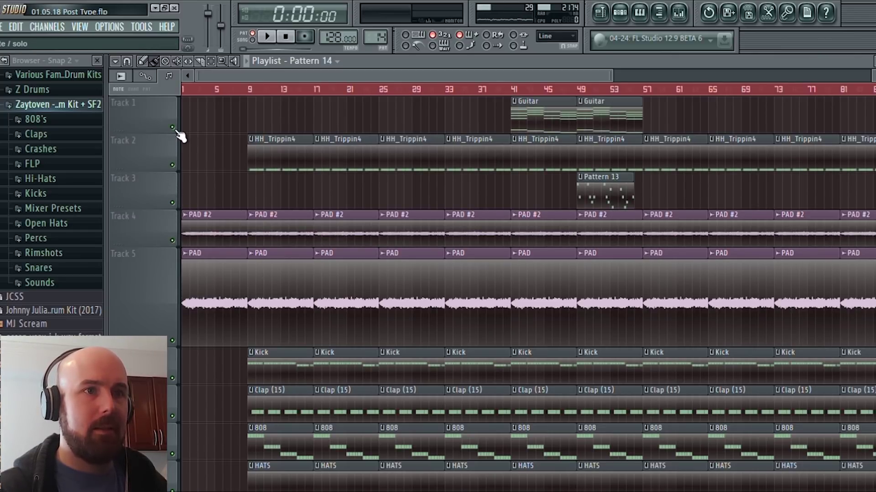
left_click(253, 40)
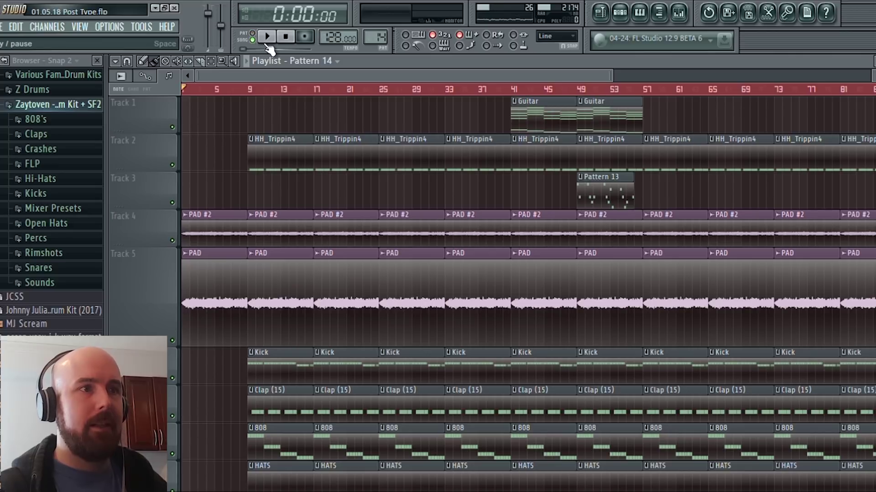